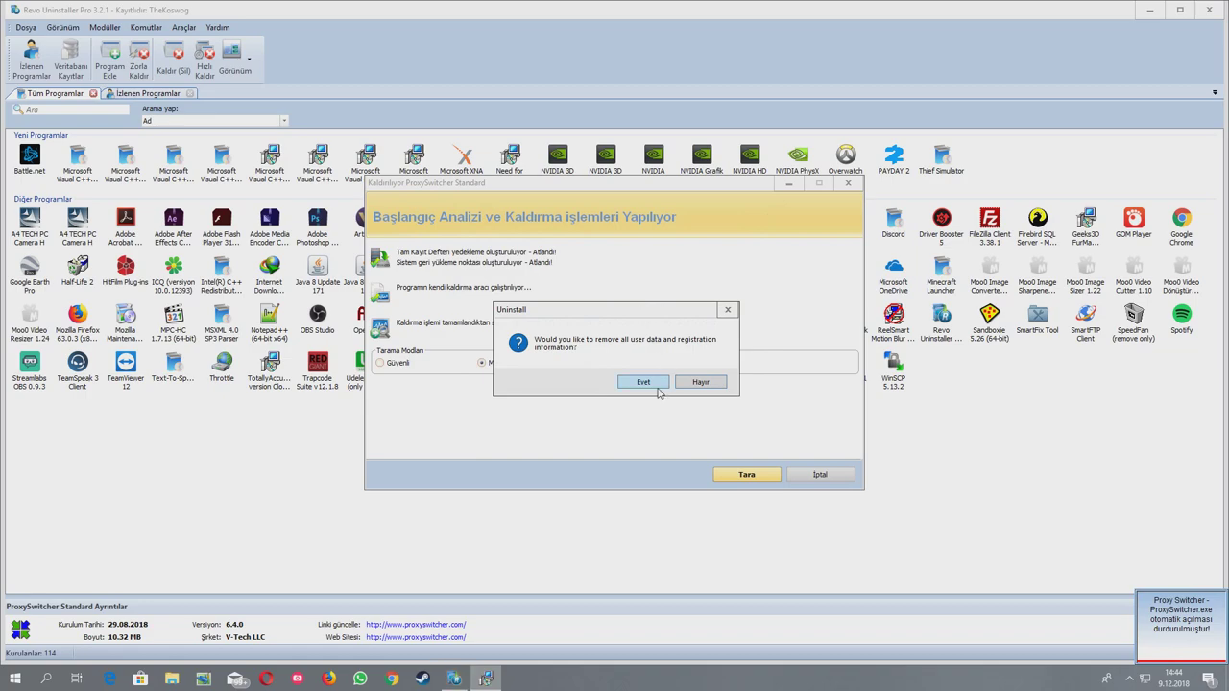
Step: Agree to remove all ProxySwitcher user data and registration information, and scan for leftovers in the Geliştirilmiş scan mode
click(658, 386)
click(708, 383)
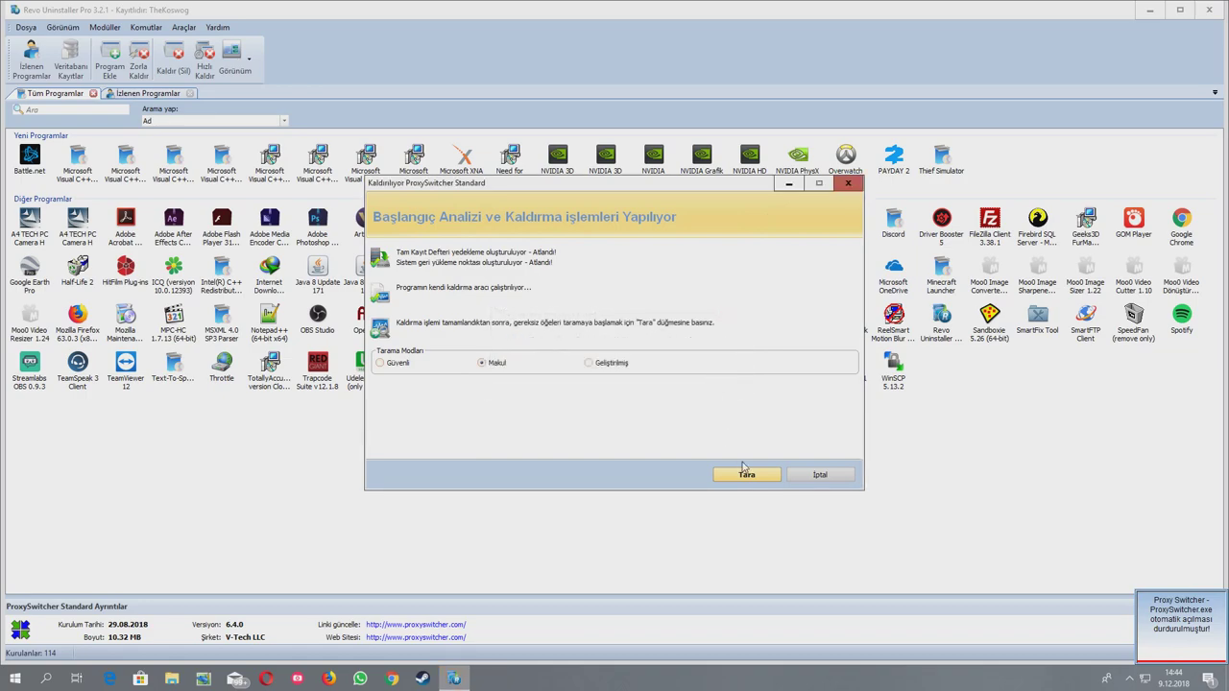
click(595, 364)
click(742, 476)
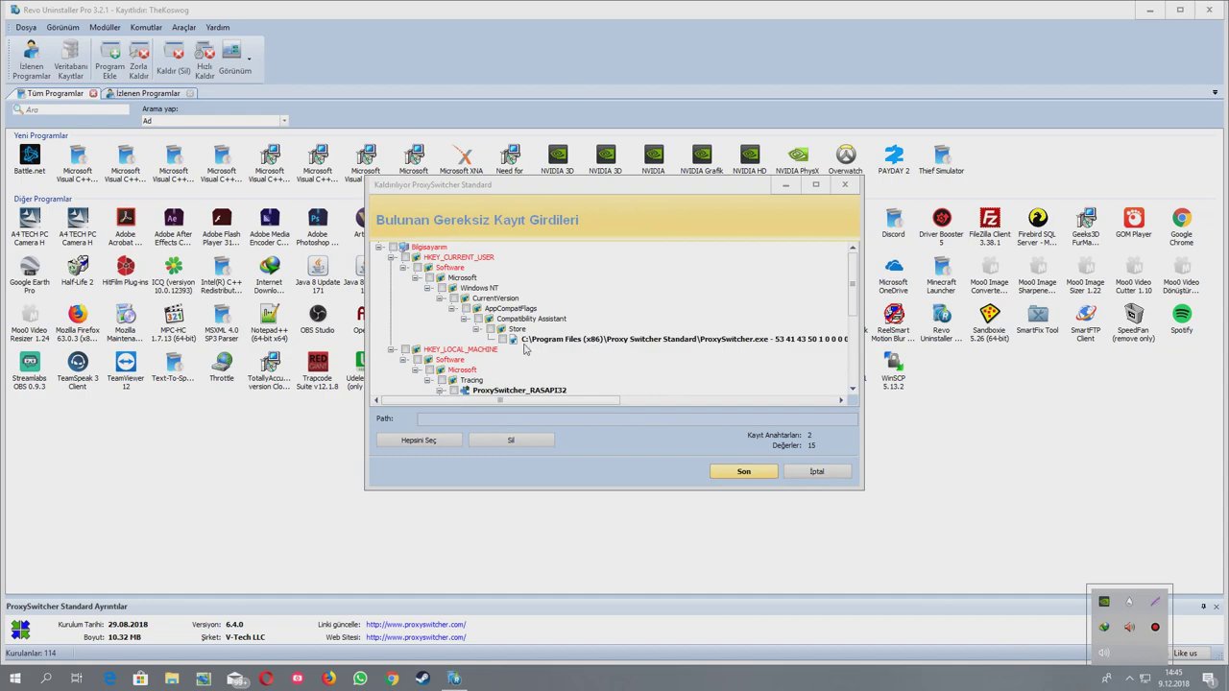
Step: Examine the leftover ProxySwitcher registry entries found under HKEY_CURRENT_USER and HKEY_LOCAL_MACHINE
click(556, 342)
scroll(555, 352, down, 2)
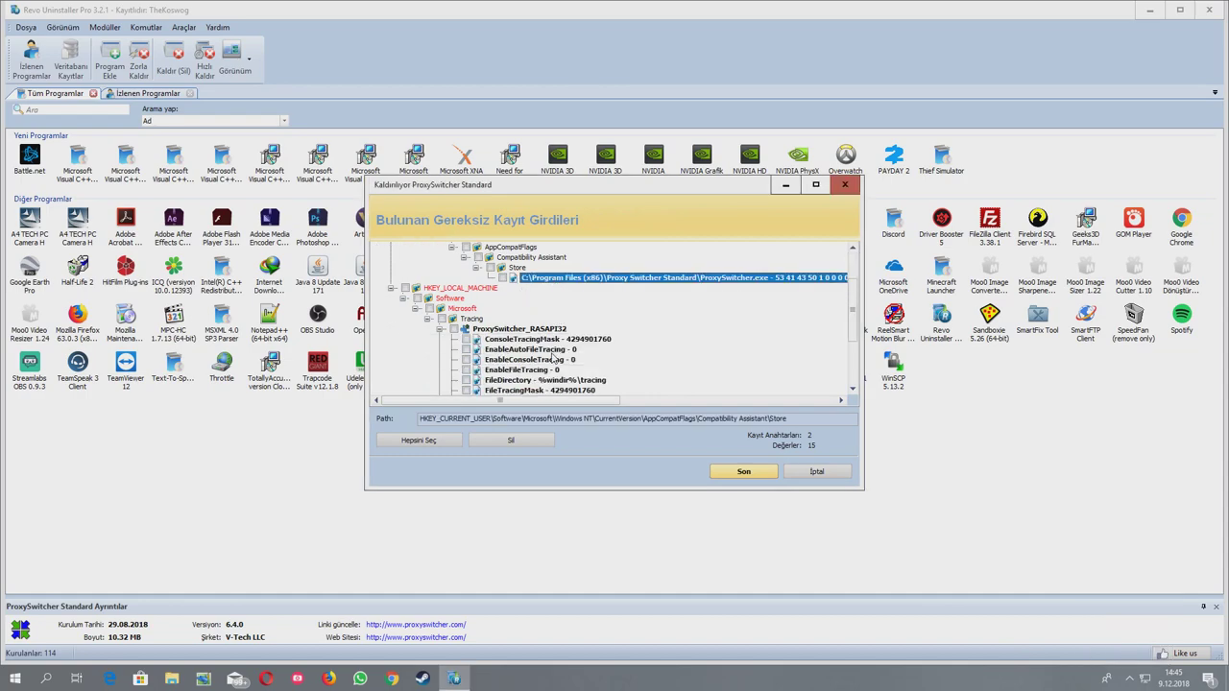
click(555, 341)
scroll(555, 342, down, 2)
click(555, 341)
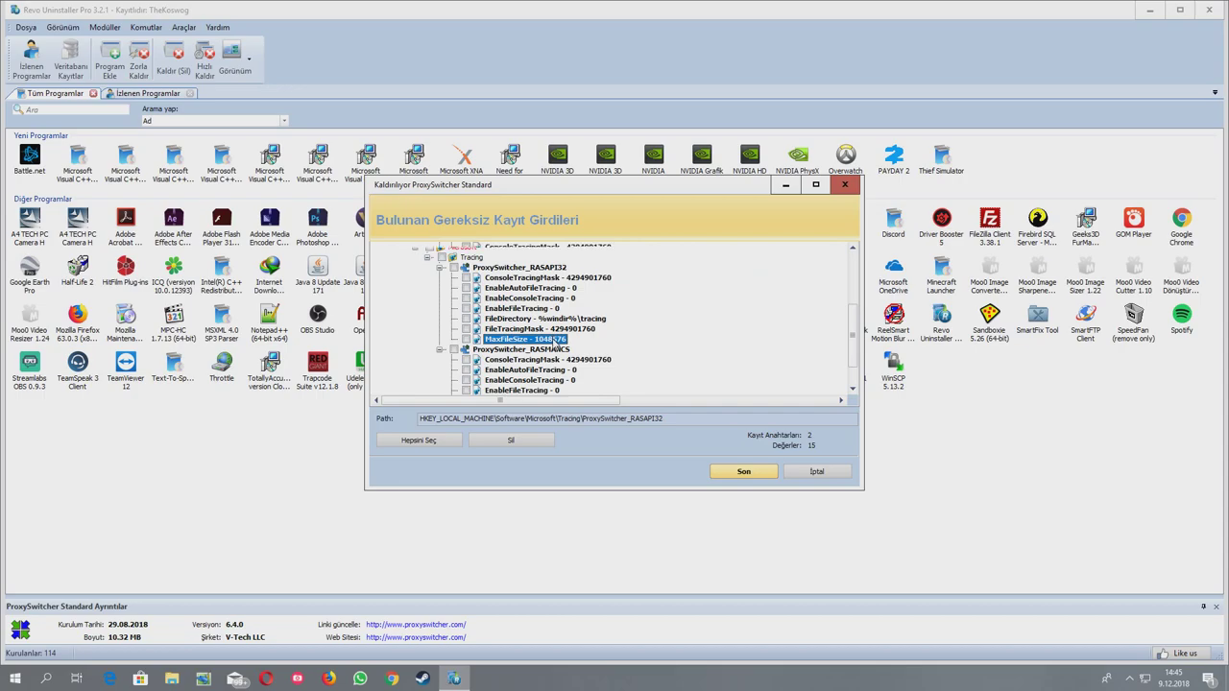
scroll(555, 344, down, 1)
scroll(496, 385, up, 5)
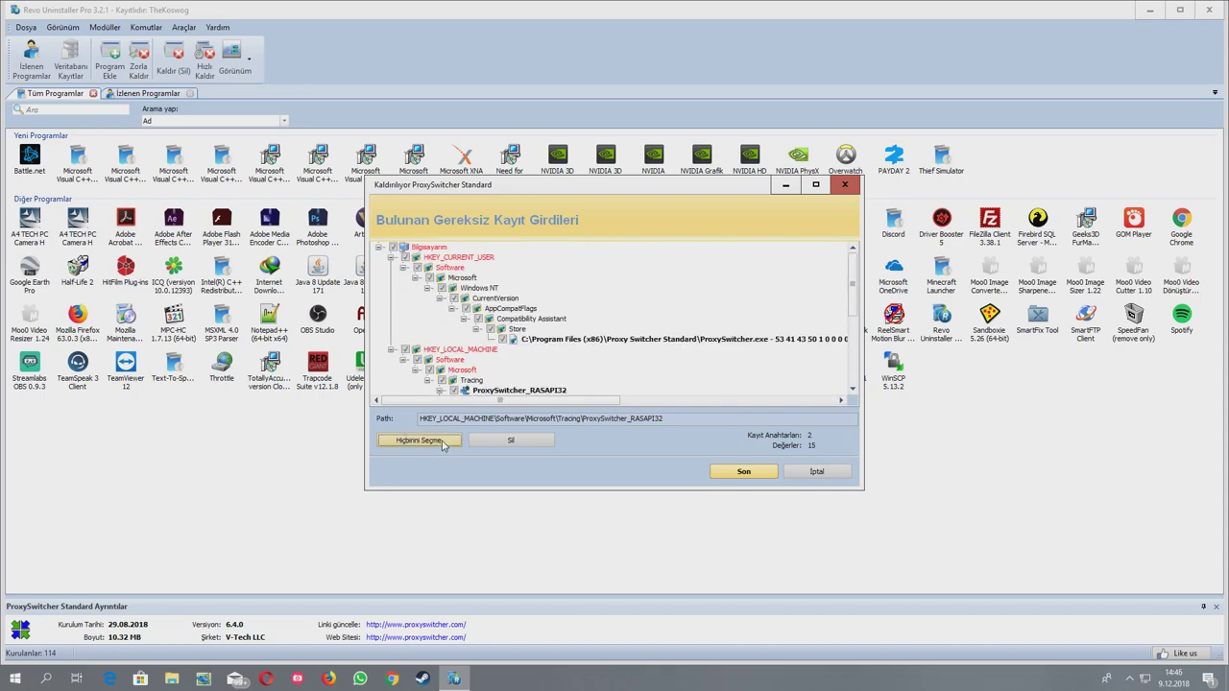
Step: Delete all the found leftover ProxySwitcher registry entries and close the uninstaller
scroll(487, 333, down, 4)
scroll(489, 334, up, 3)
scroll(490, 333, up, 2)
scroll(483, 384, down, 5)
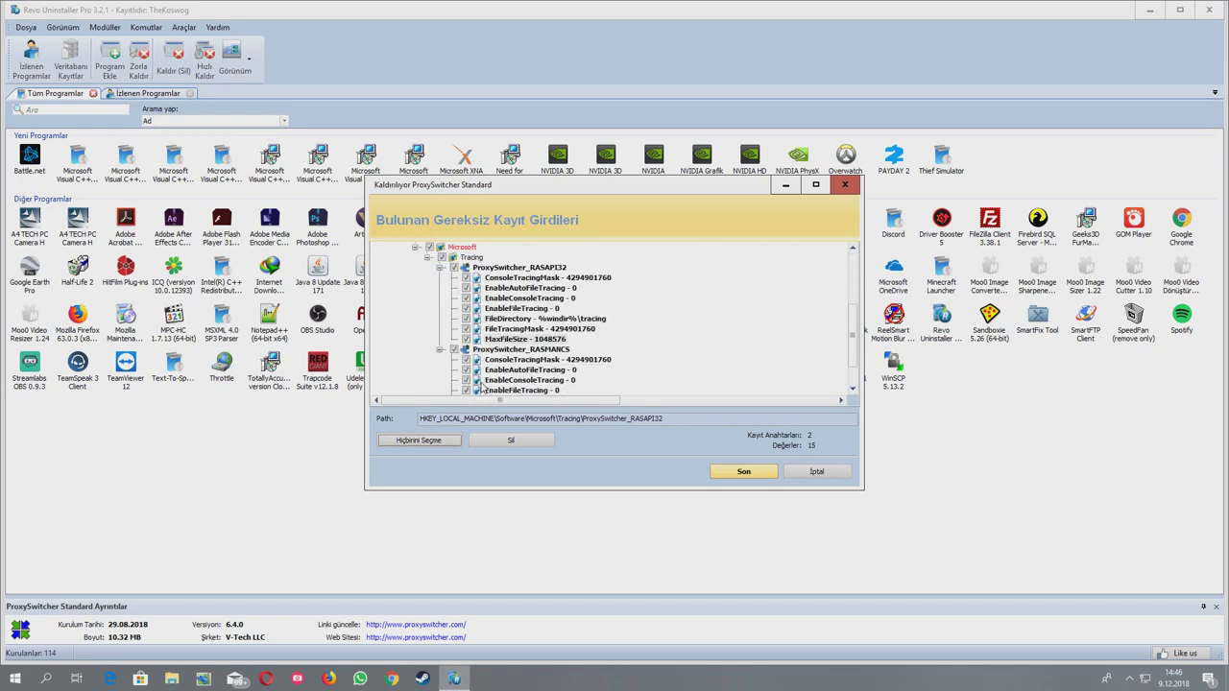
scroll(483, 385, up, 5)
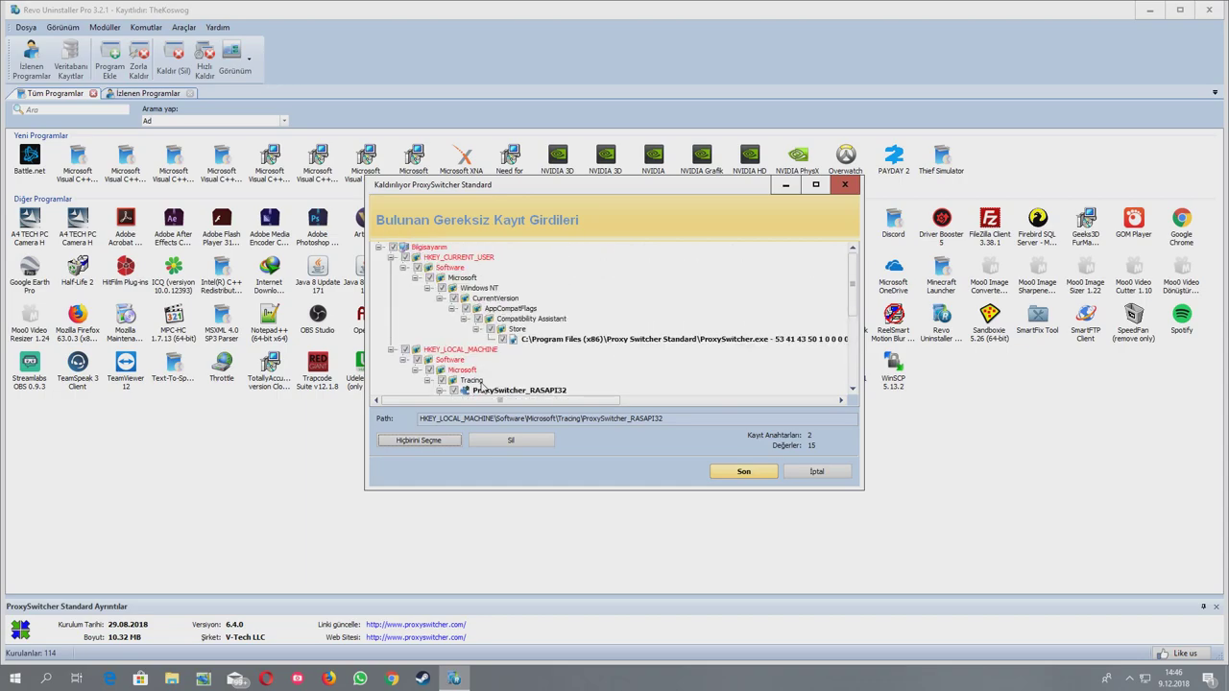
scroll(578, 349, down, 5)
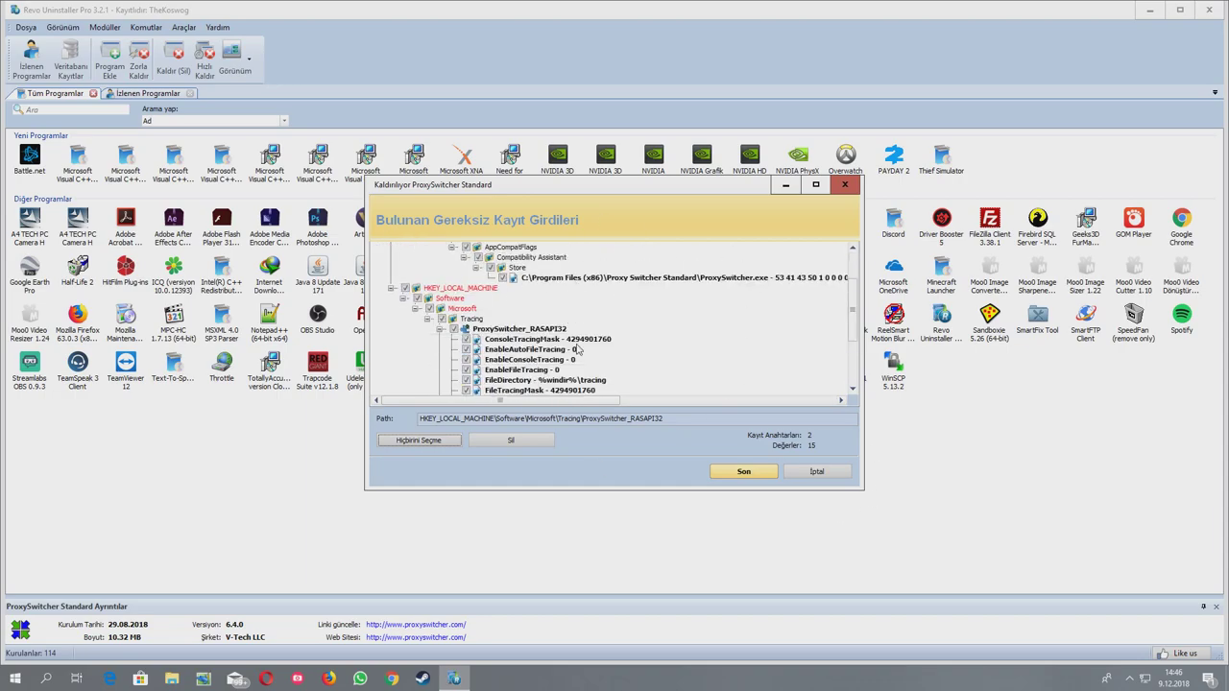
scroll(592, 288, down, 1)
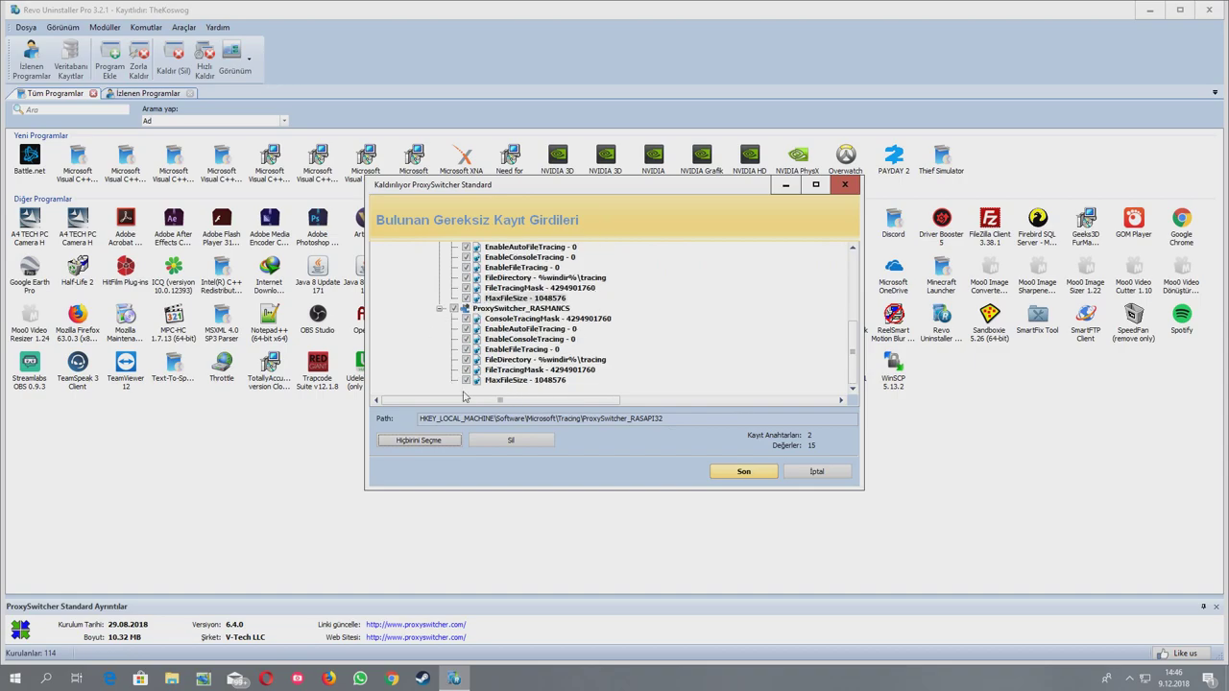
scroll(710, 331, up, 6)
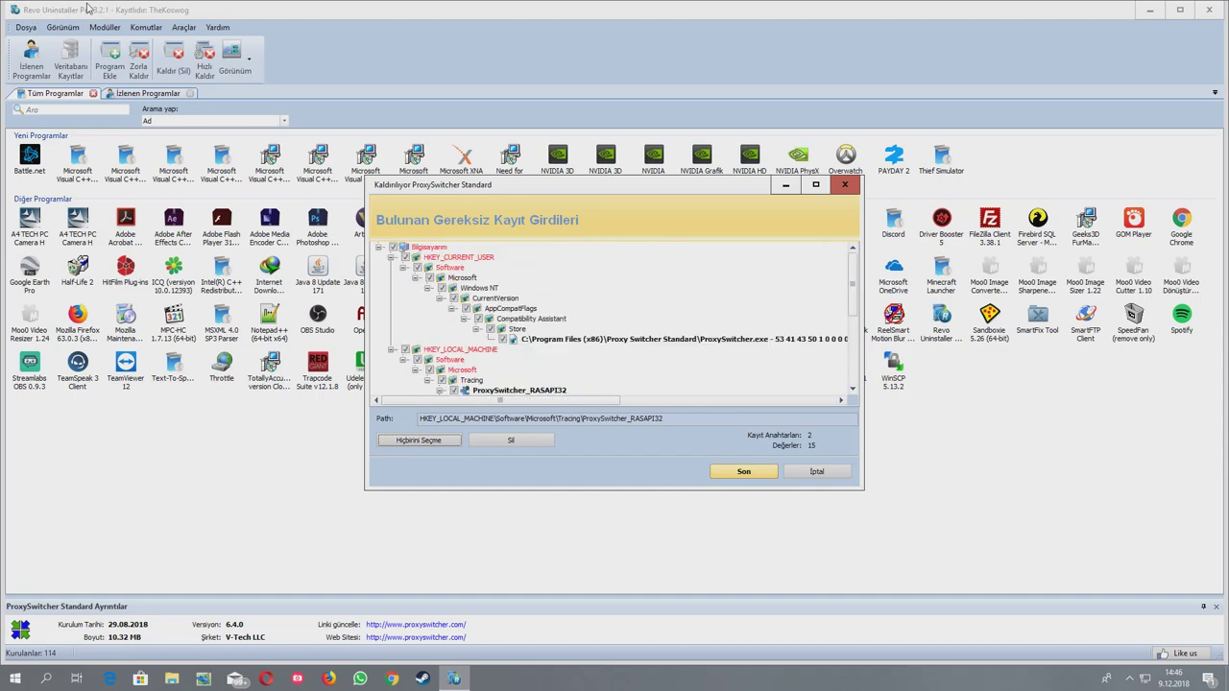
scroll(538, 308, down, 2)
click(538, 443)
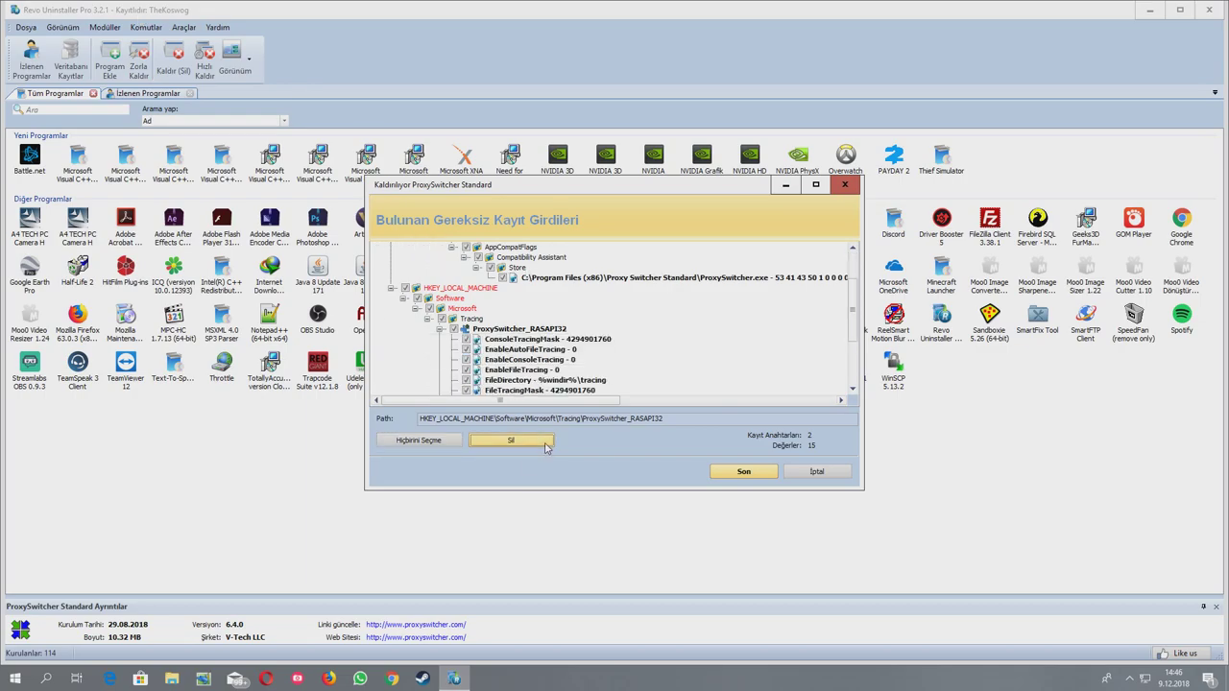
click(641, 372)
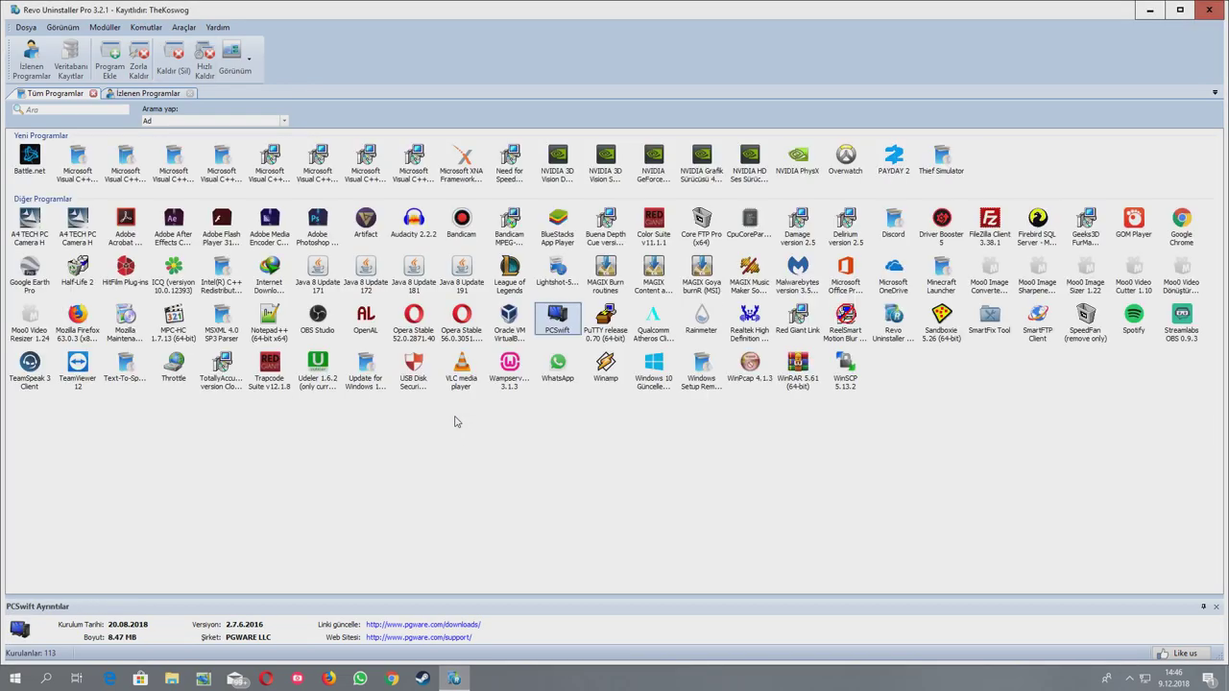
click(1209, 9)
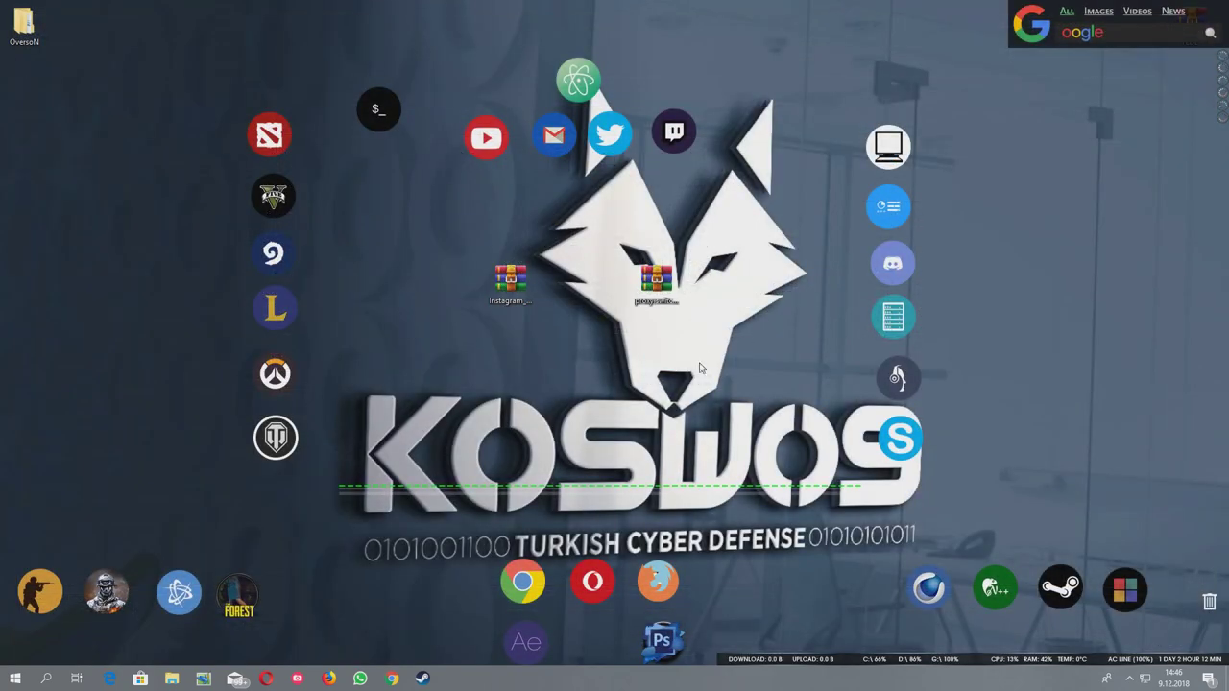
Step: Extract the Crack folder and the ProxySwitcherStandard installer from proxy.switcher.6.5.0.7677.zip to the desktop, and close the archive
double_click(672, 283)
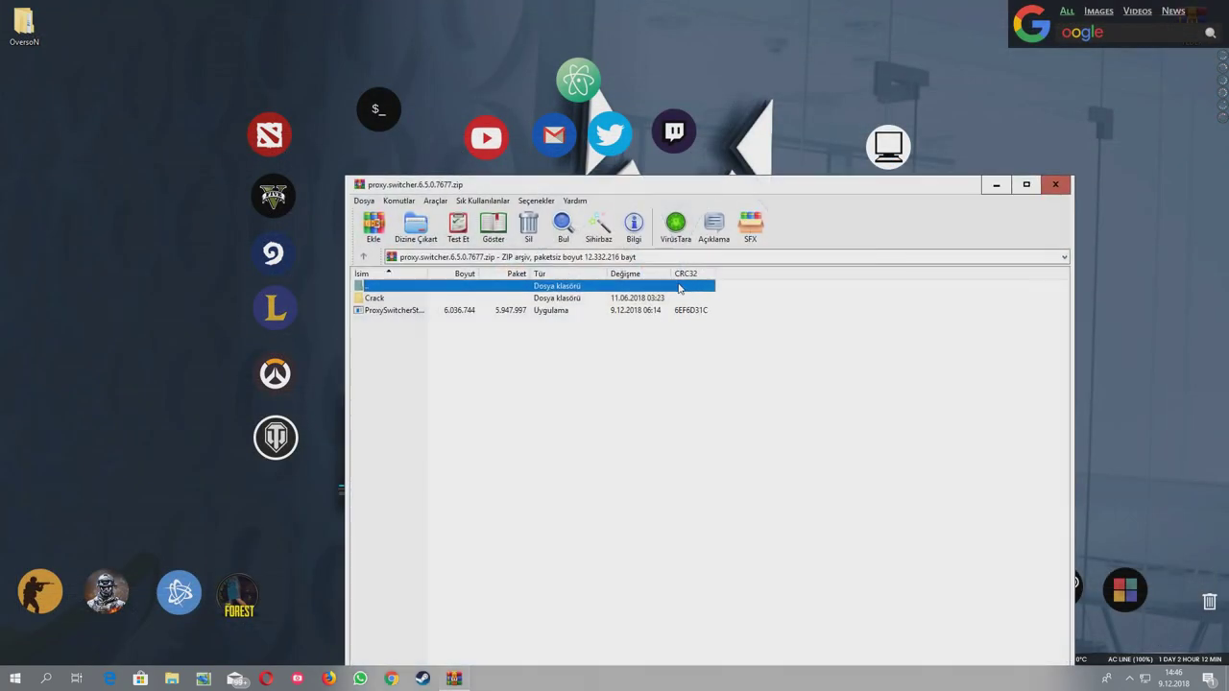
drag(401, 303, 224, 288)
drag(458, 315, 121, 284)
click(1056, 184)
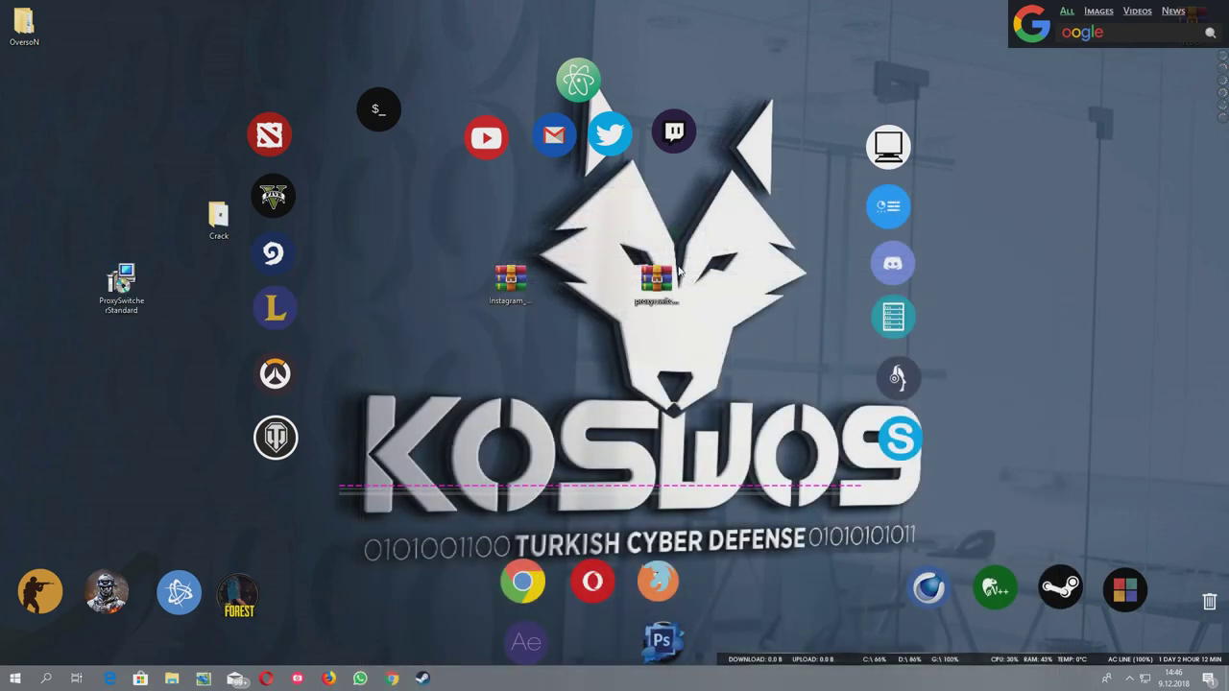
Step: Place the ProxySwitcherStandard installer and the Crack folder side by side near the desktop's centre, and check the folder's contents
drag(219, 219, 802, 284)
drag(121, 283, 706, 288)
double_click(795, 286)
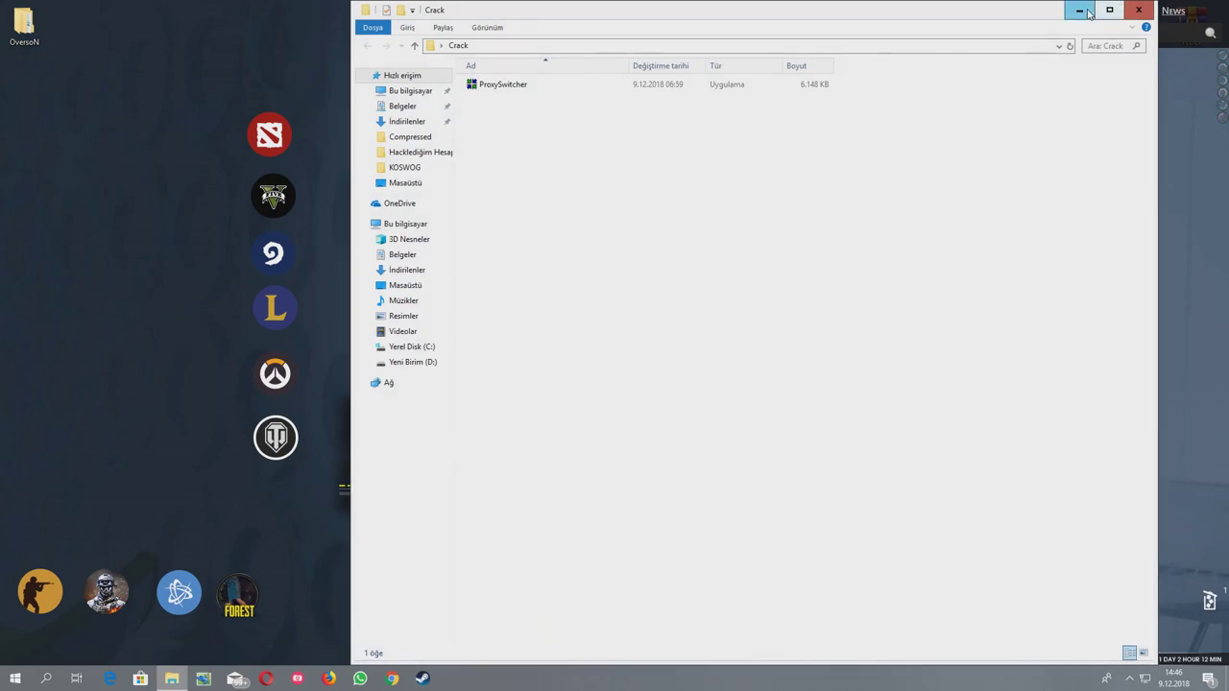
click(1131, 17)
Step: Start the ProxySwitcher Standard setup and accept its license agreement
double_click(716, 304)
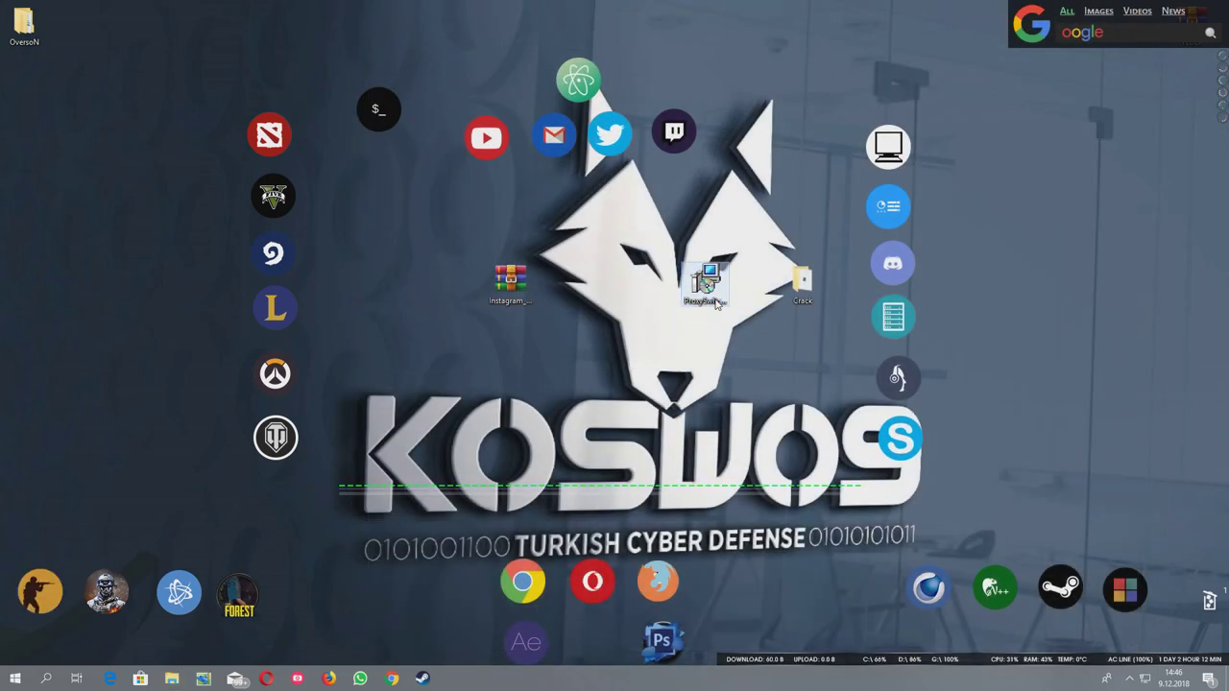
click(548, 427)
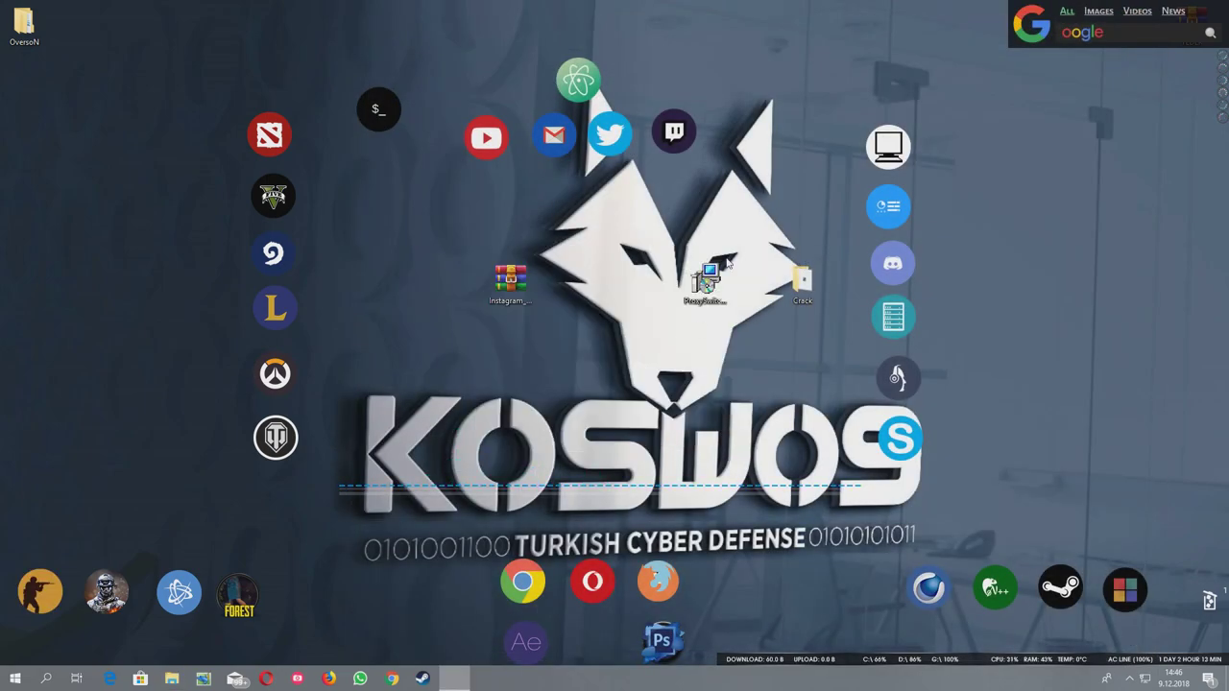
click(689, 443)
click(557, 403)
drag(742, 315, 751, 385)
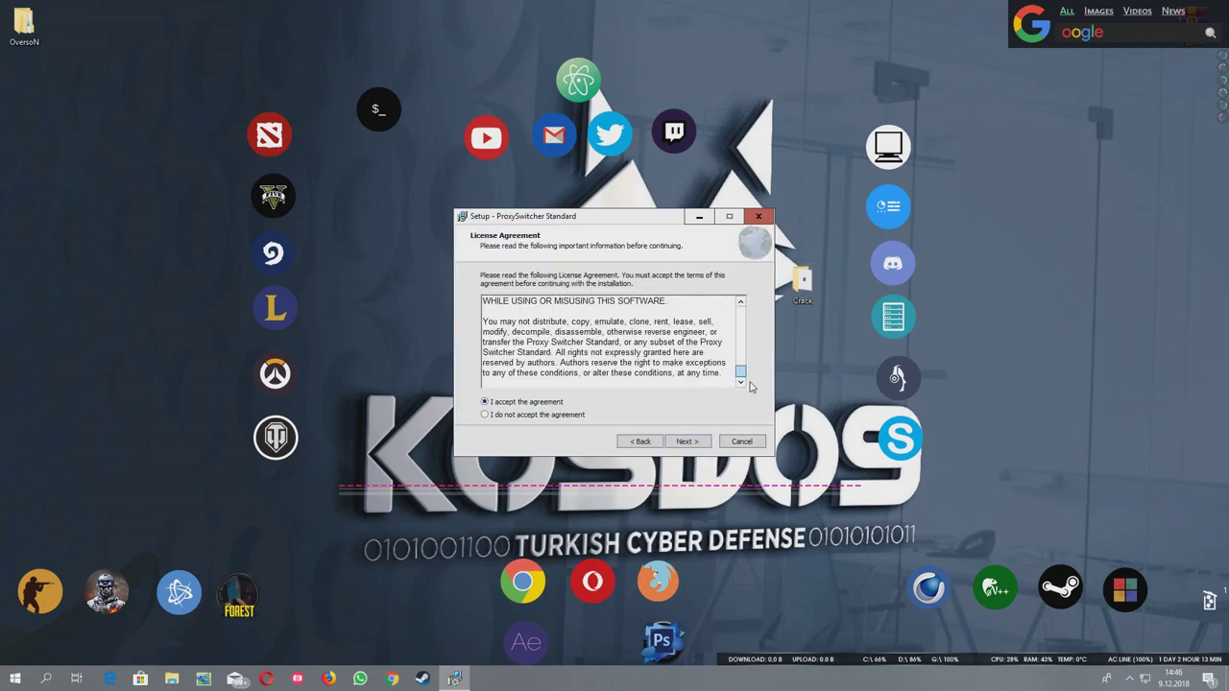
Step: Install ProxySwitcher Standard with the default destination and Start Menu folder, and finish the setup wizard
click(700, 443)
click(700, 443)
click(700, 443)
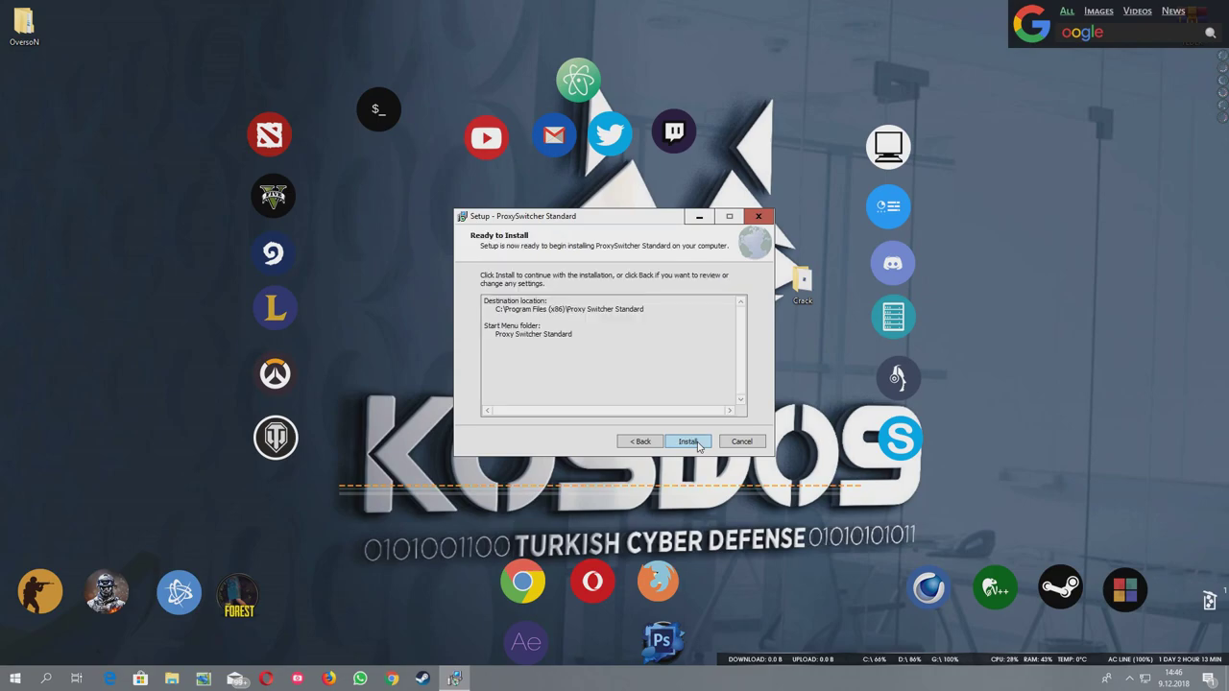
click(701, 443)
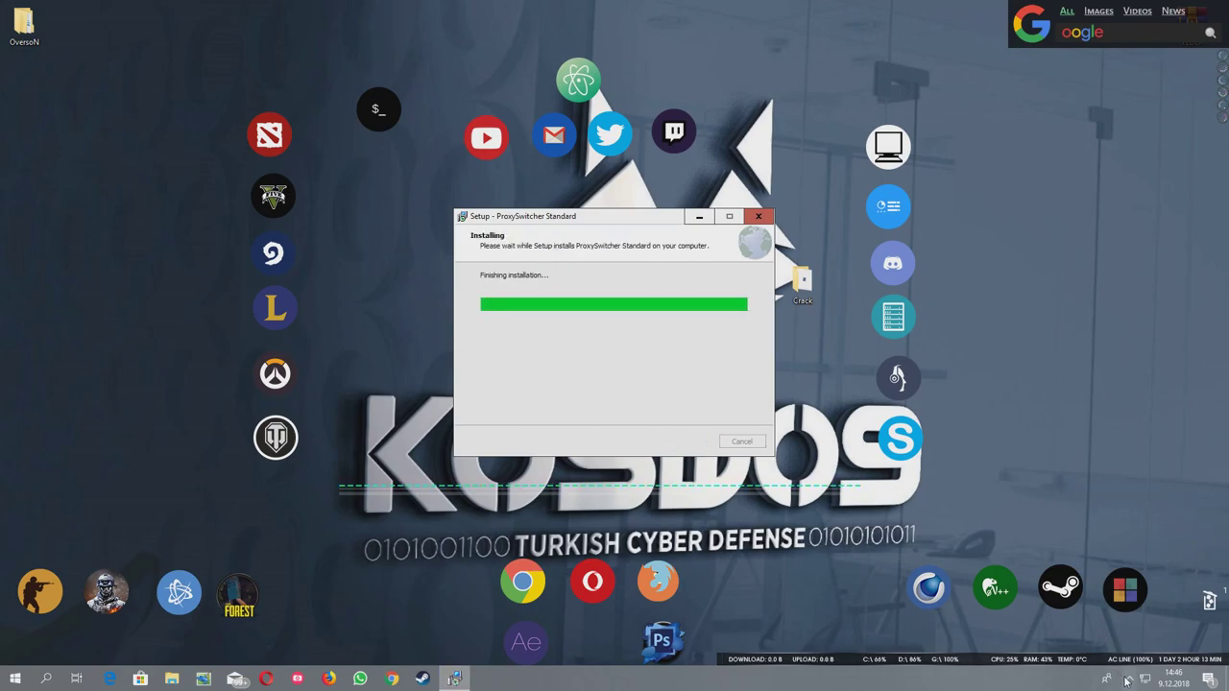
click(694, 442)
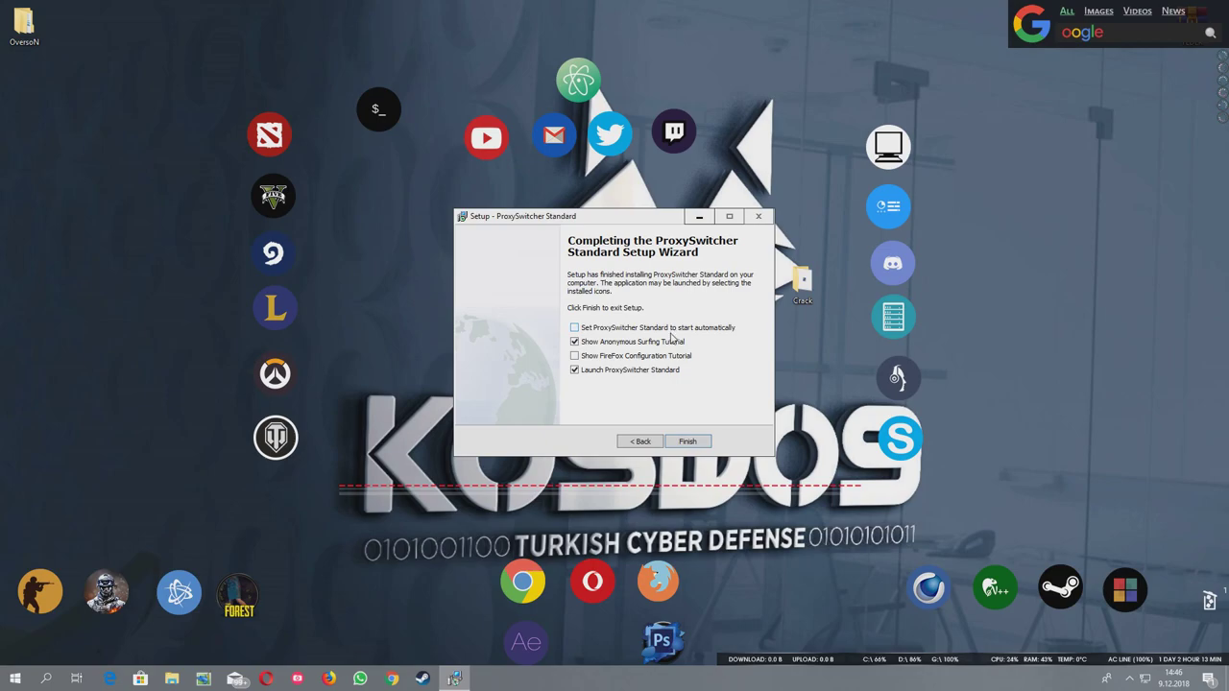
click(705, 445)
Step: Check the ProxySwitcher file in the Crack folder and bring up the Proxy Switcher Standard installation folder
double_click(802, 280)
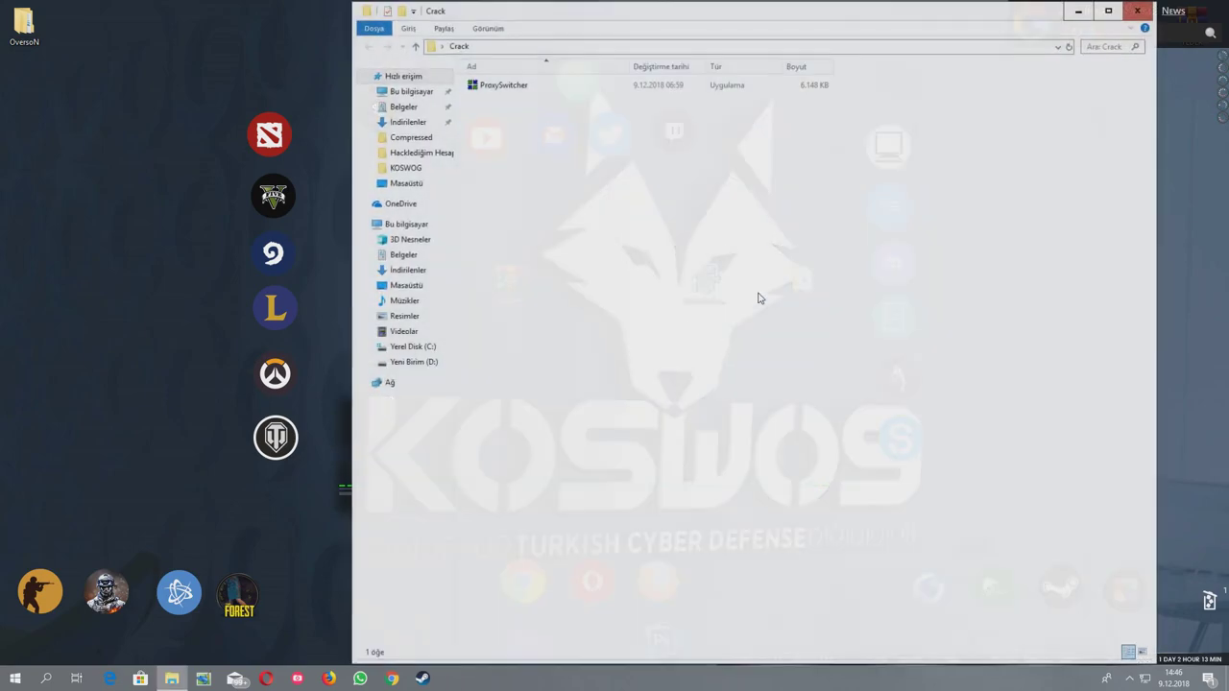
click(539, 87)
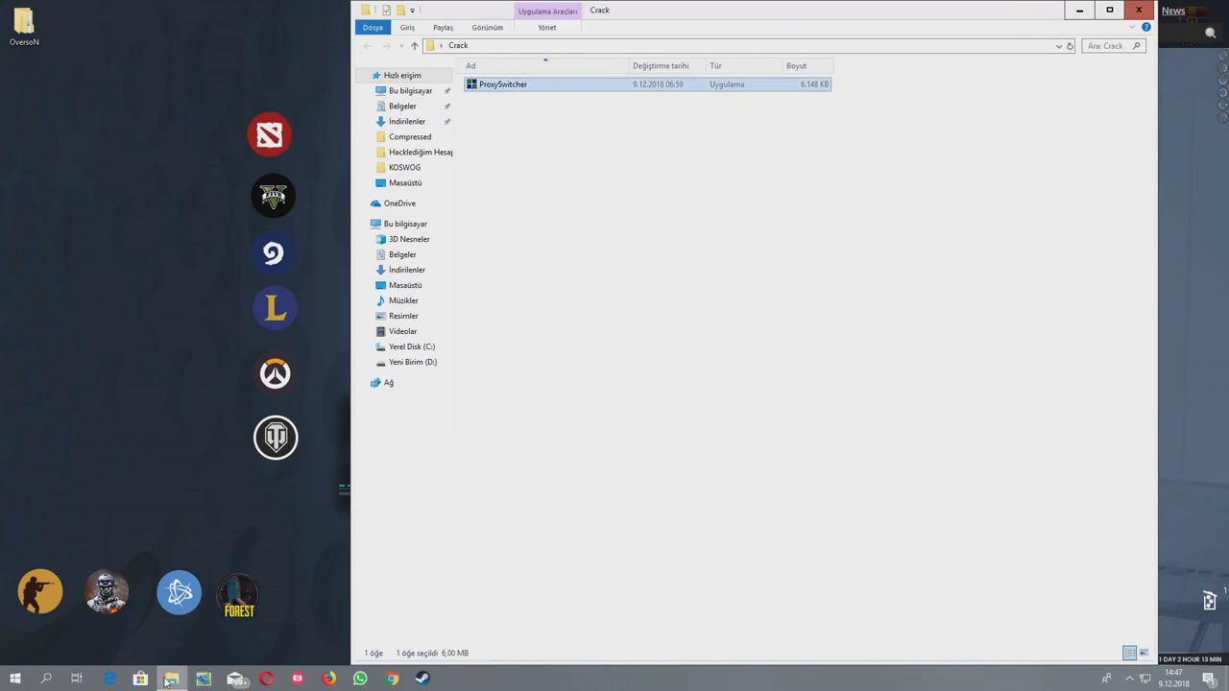
click(168, 681)
click(171, 619)
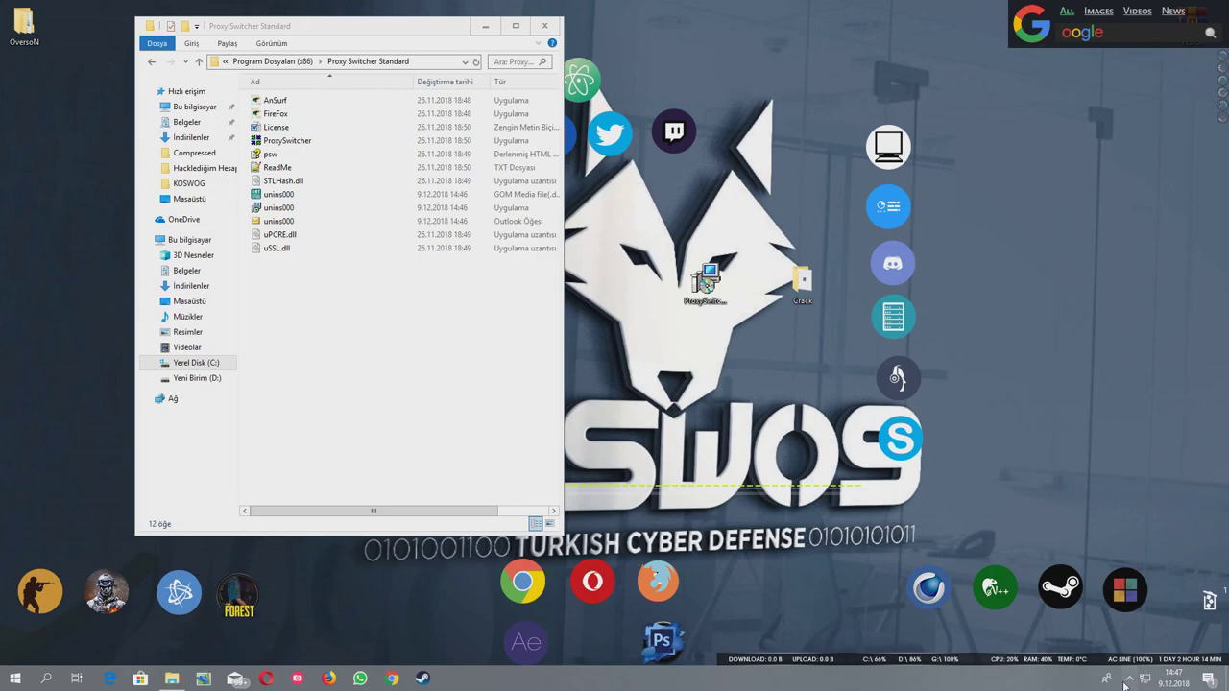
Step: Move ProxySwitcher from the Crack folder into the Proxy Switcher Standard installation folder, replacing the existing file
double_click(800, 285)
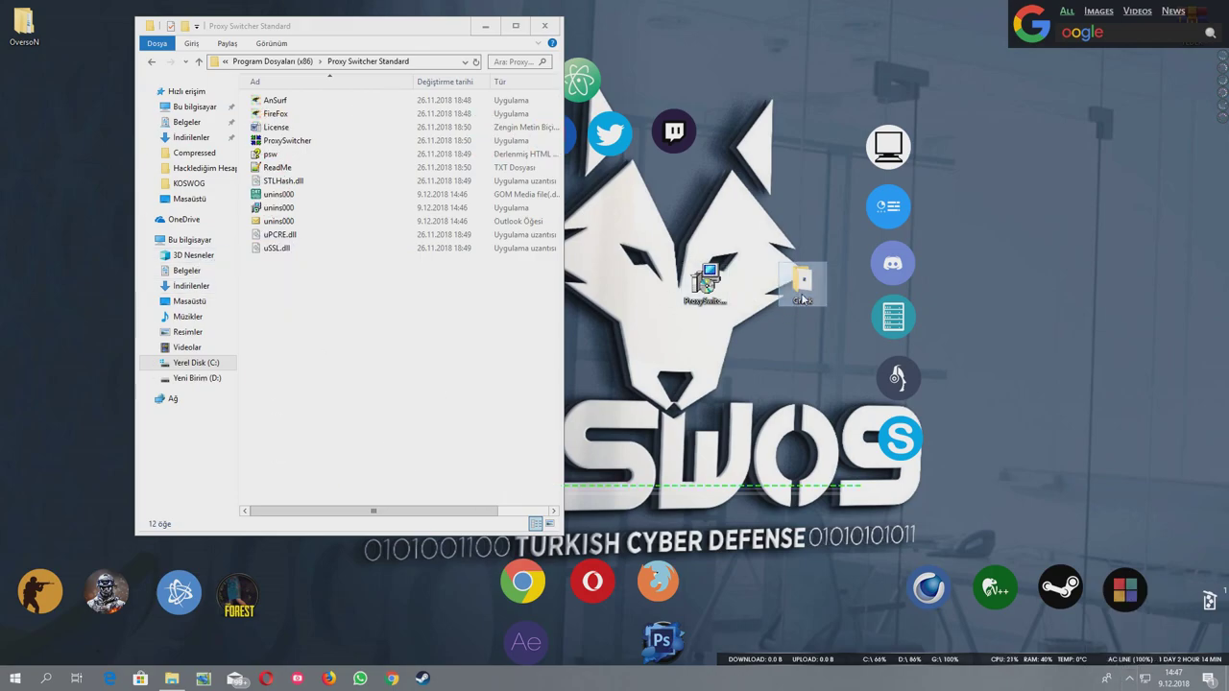
drag(274, 21, 766, 102)
drag(782, 172, 437, 289)
click(269, 237)
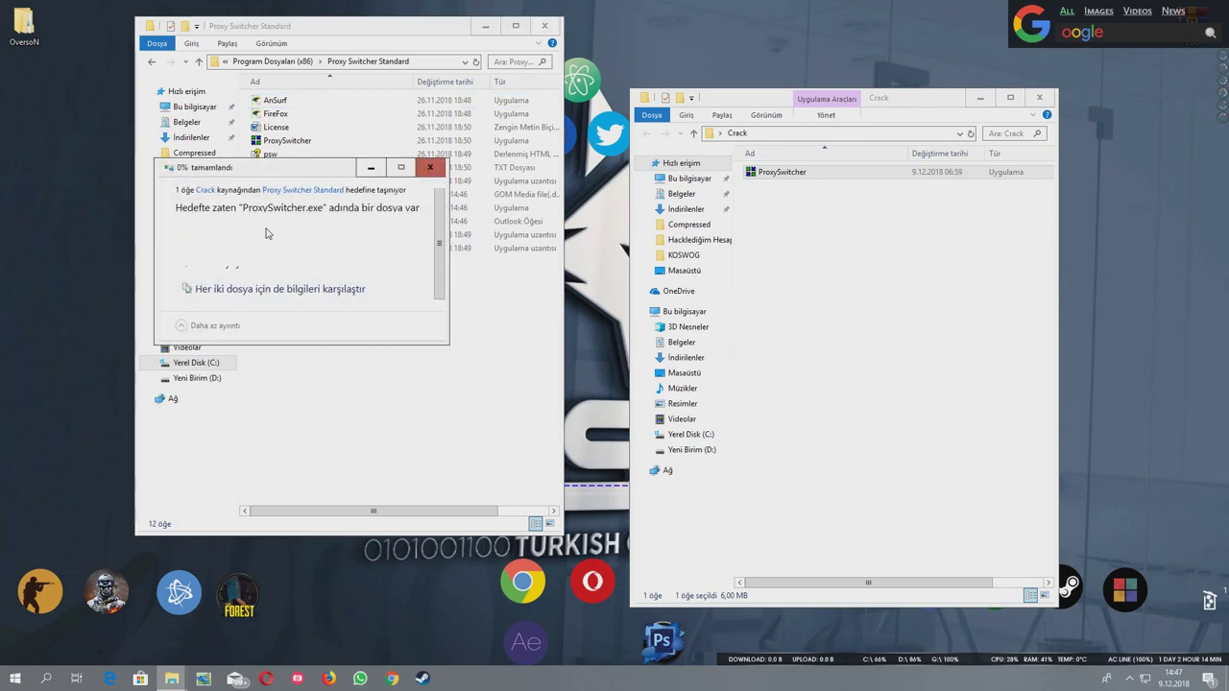
click(260, 253)
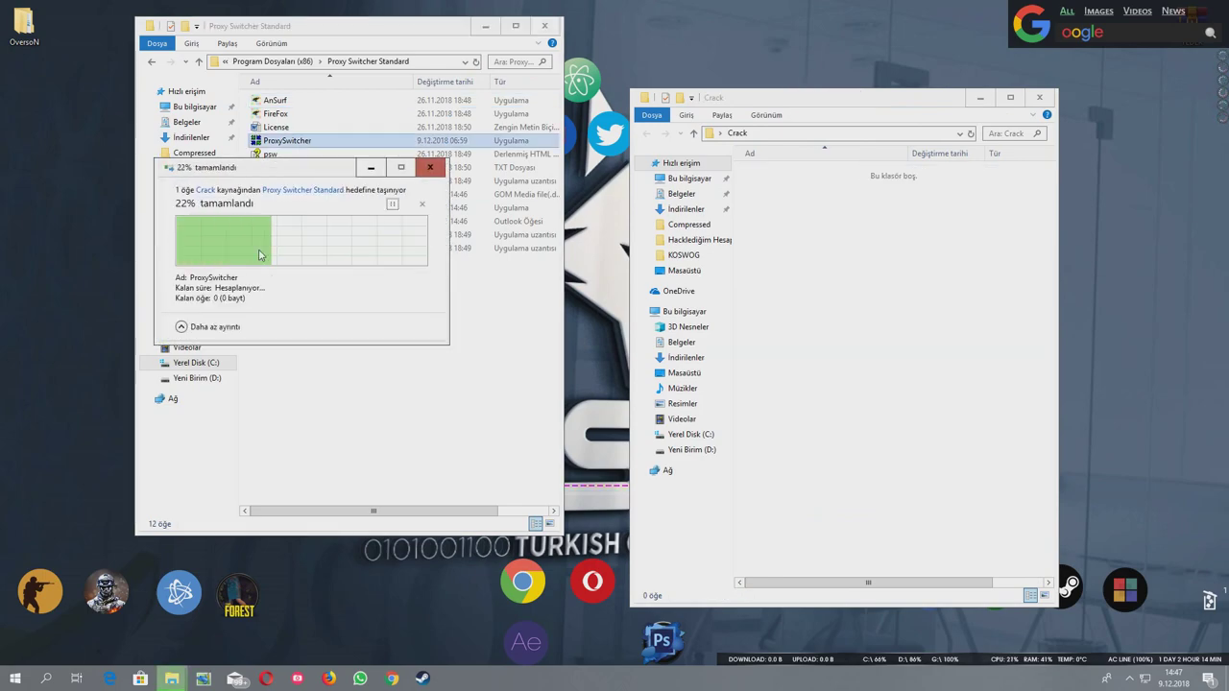
click(1039, 97)
click(289, 140)
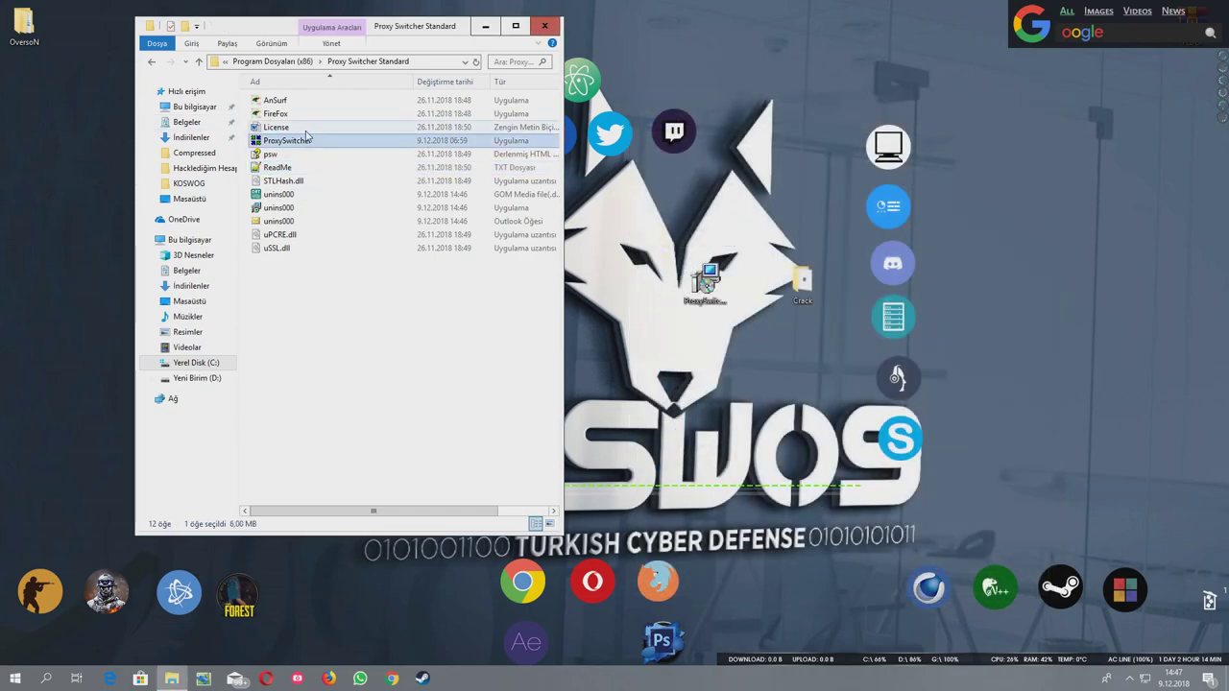
Step: Close the installation folder and delete the ProxySwitcher installer and the Crack folder from the desktop
click(545, 27)
drag(677, 250, 862, 423)
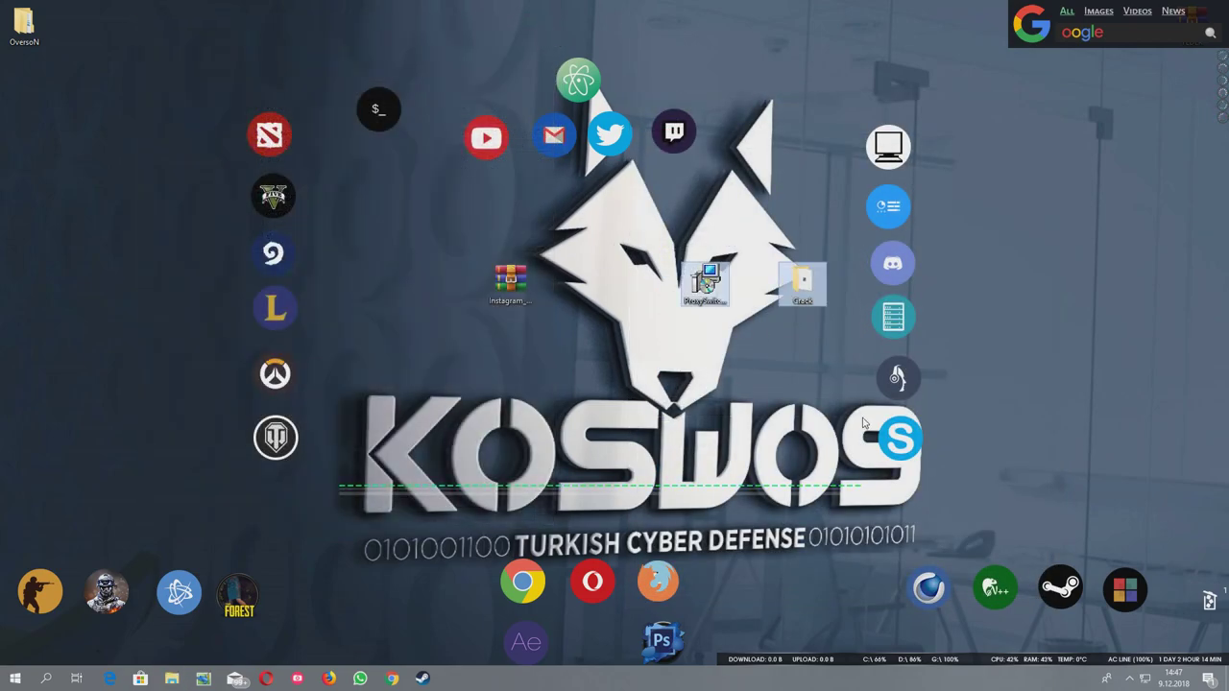
key(Delete)
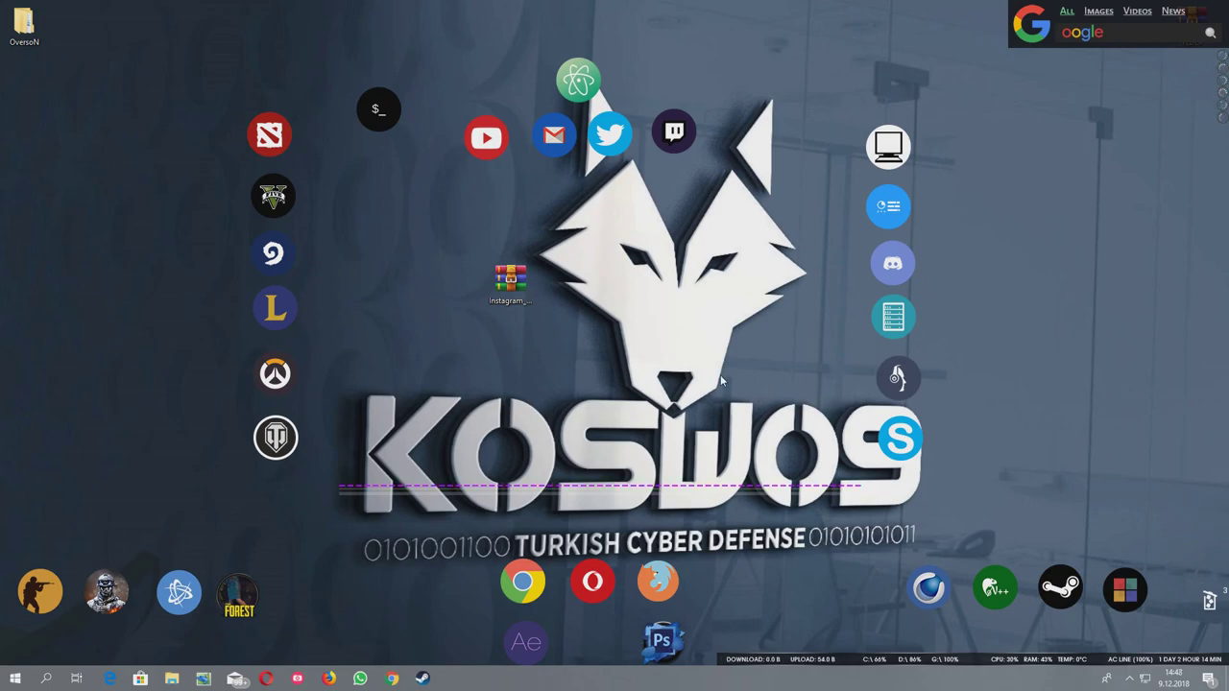
Step: Launch ProxySwitcher Standard and run the Proxy List Wizard with the task Find New Servers, Rescan Servers, Recheck Dead
click(45, 679)
text(prox)
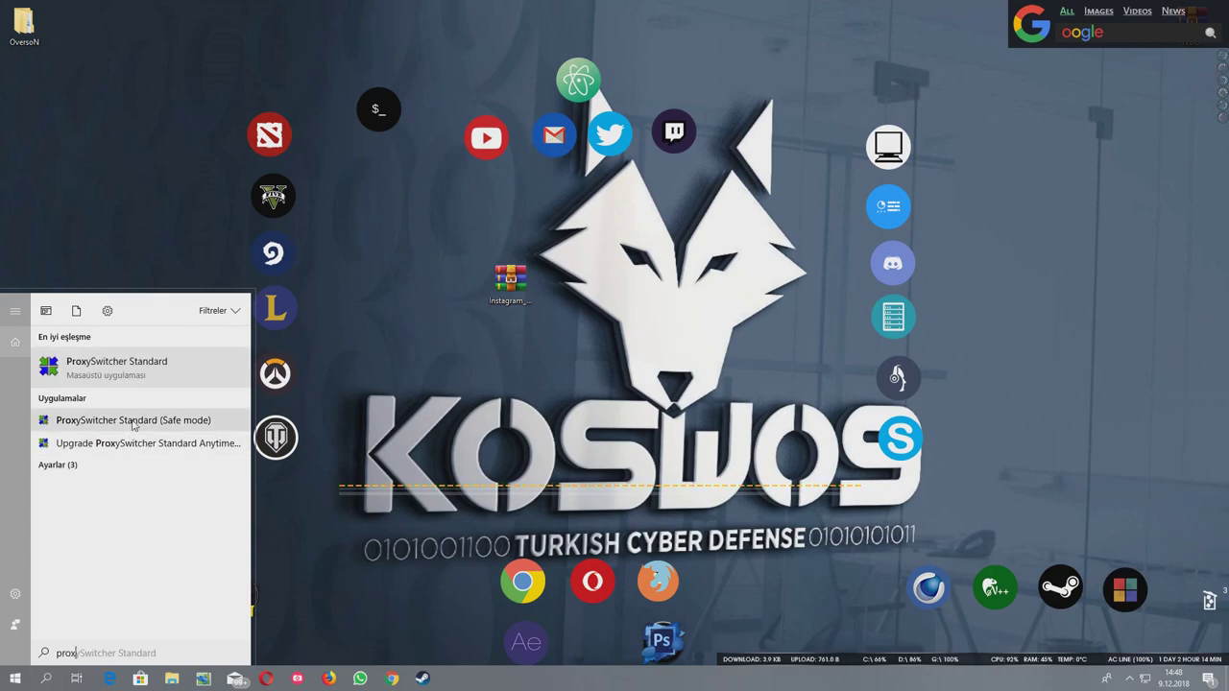
click(144, 378)
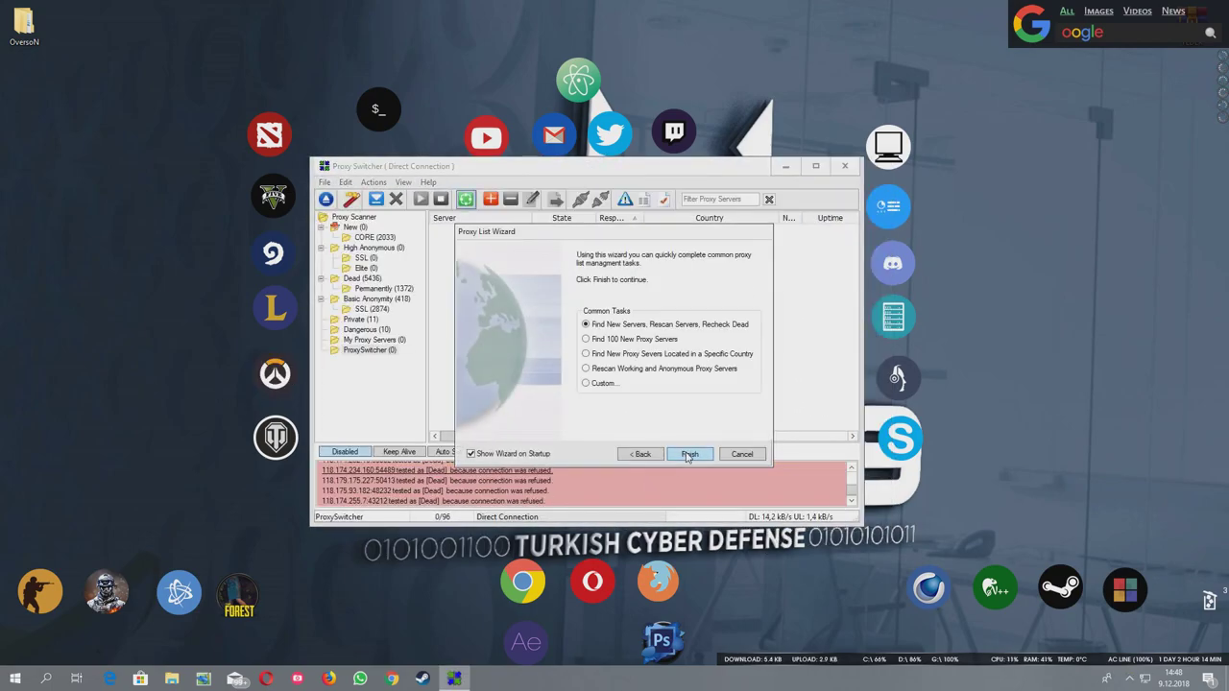
click(689, 454)
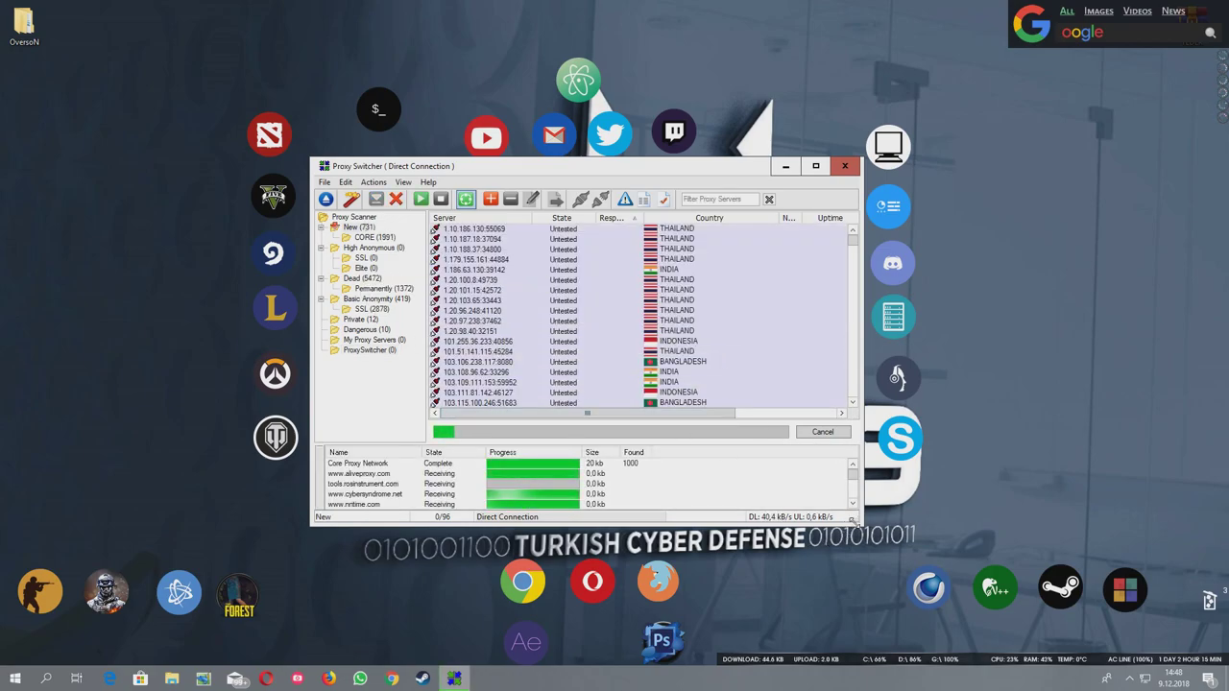
drag(861, 525, 932, 525)
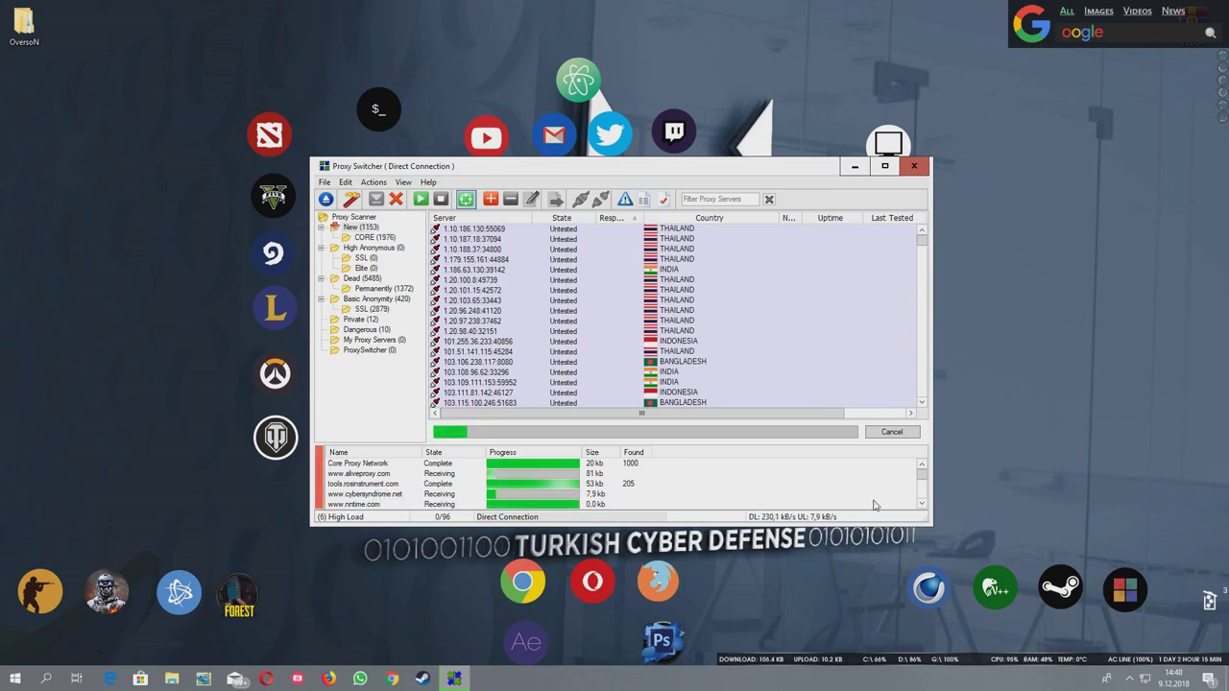
Step: Enlarge the Proxy Switcher window to give the server list and scan log more room
click(922, 490)
drag(922, 489, 923, 501)
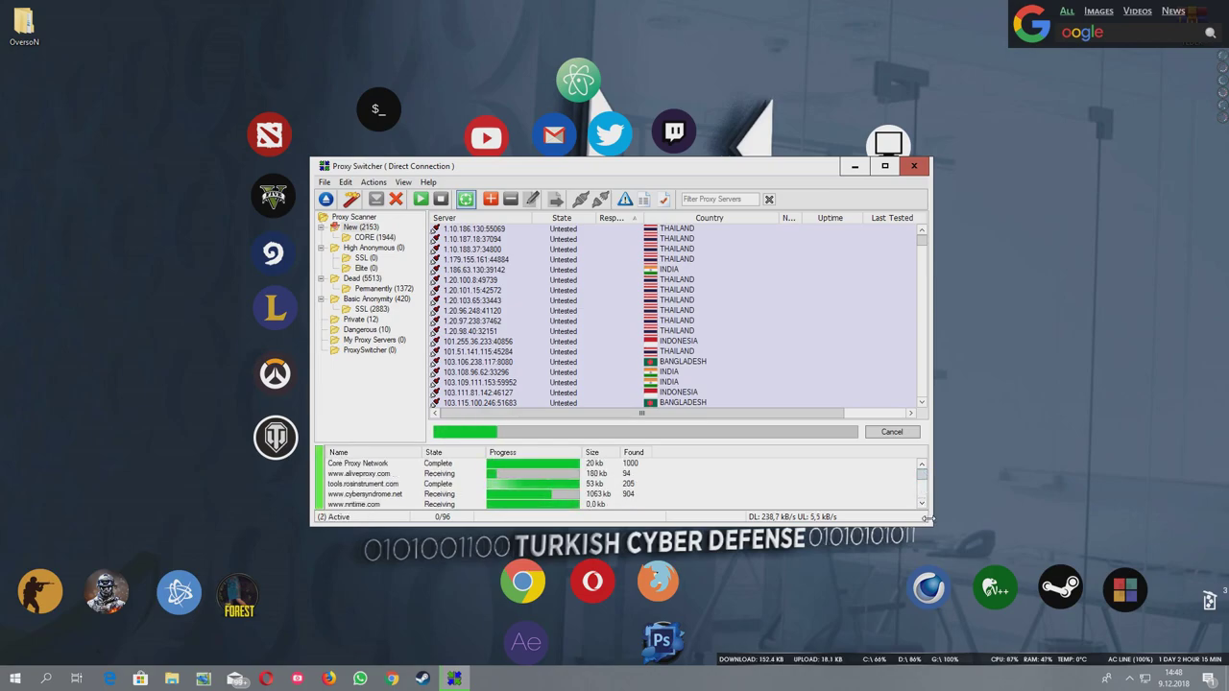
drag(928, 522, 1046, 621)
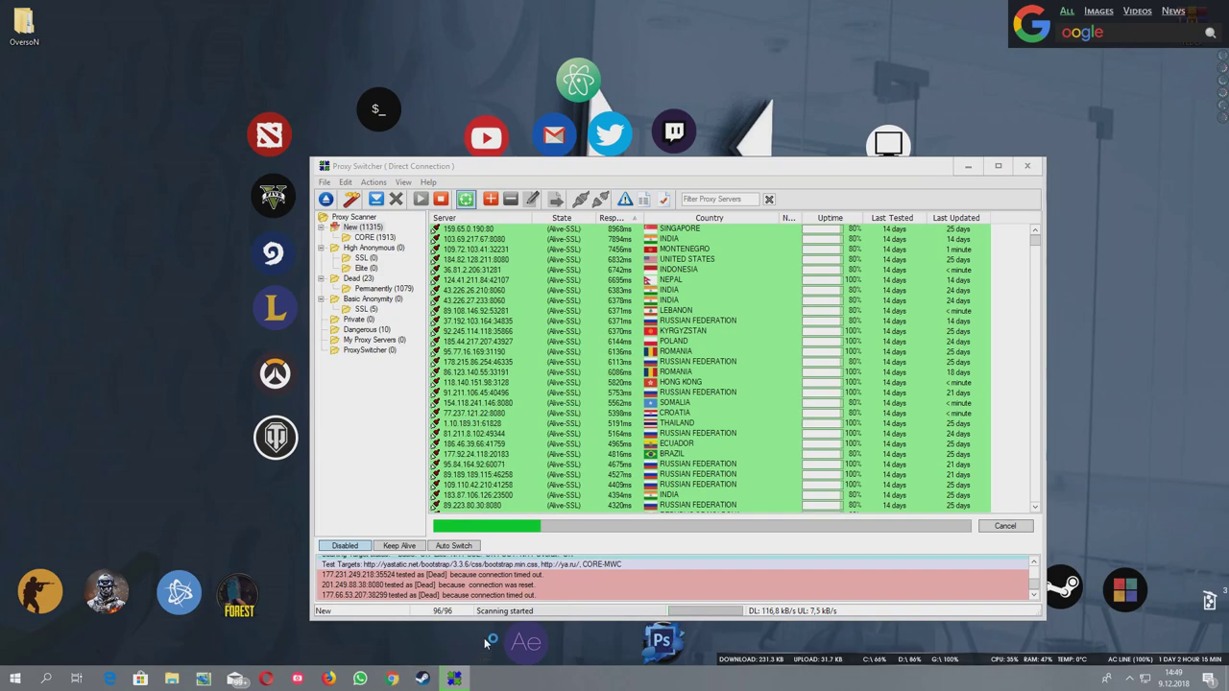
Step: Open Chrome behind Proxy Switcher, sort the Basic Anonymity SSL servers by fastest response and switch to the French server 62.210.167.3:3128
click(393, 679)
click(459, 680)
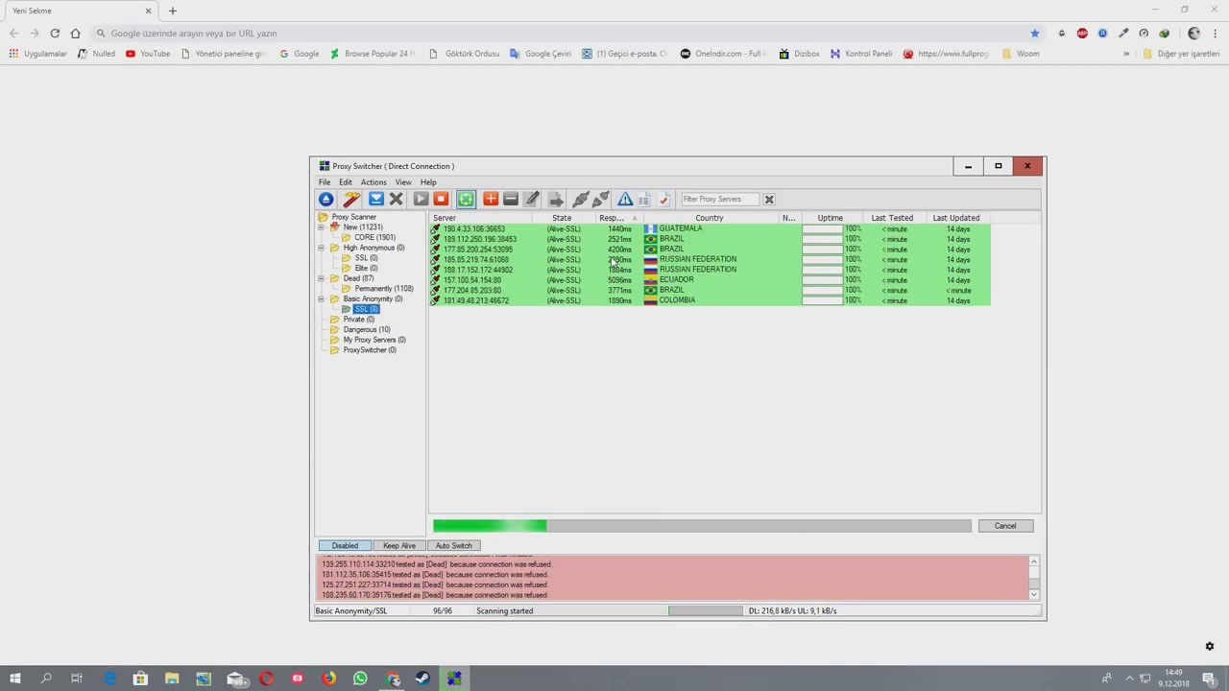
click(615, 240)
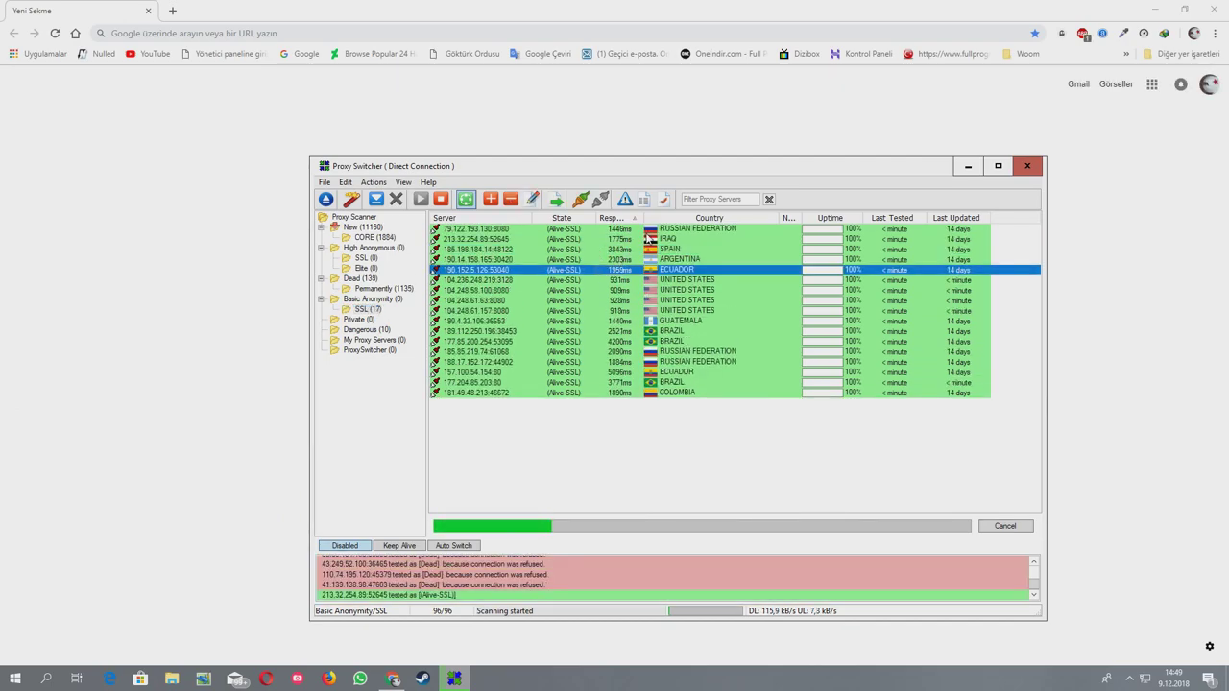
click(605, 219)
click(605, 229)
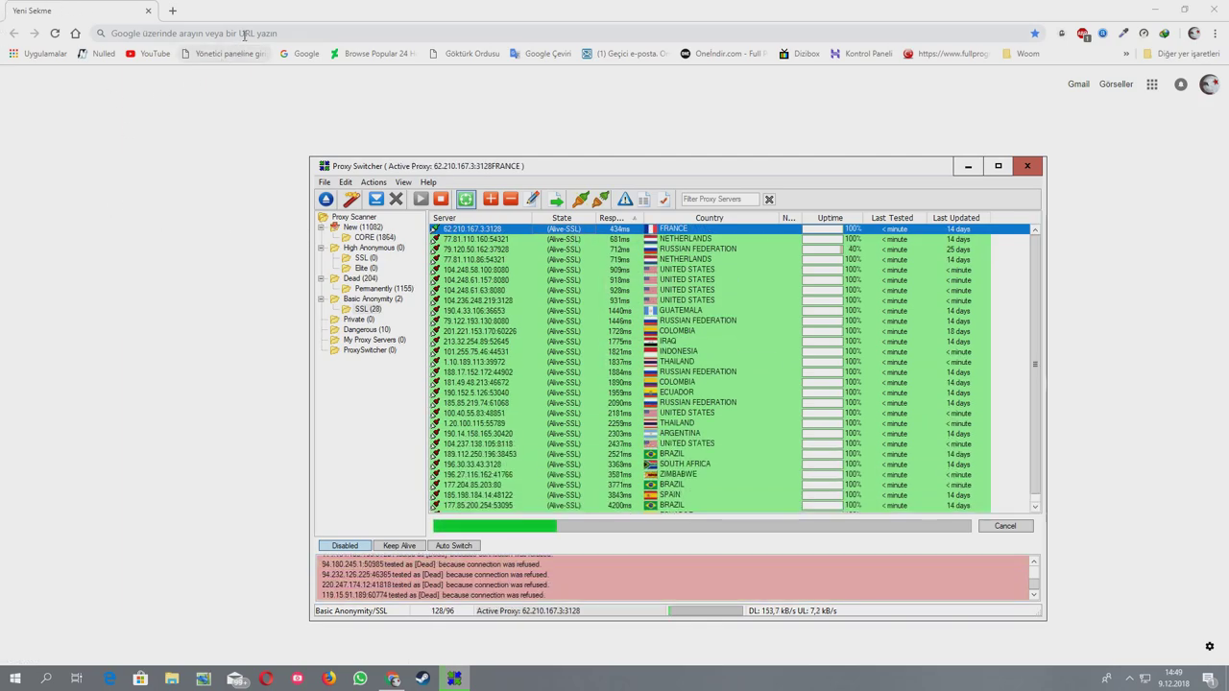
Step: Load ipchicken.com in Chrome and check the current IP address
click(389, 32)
text(ipchicken.com)
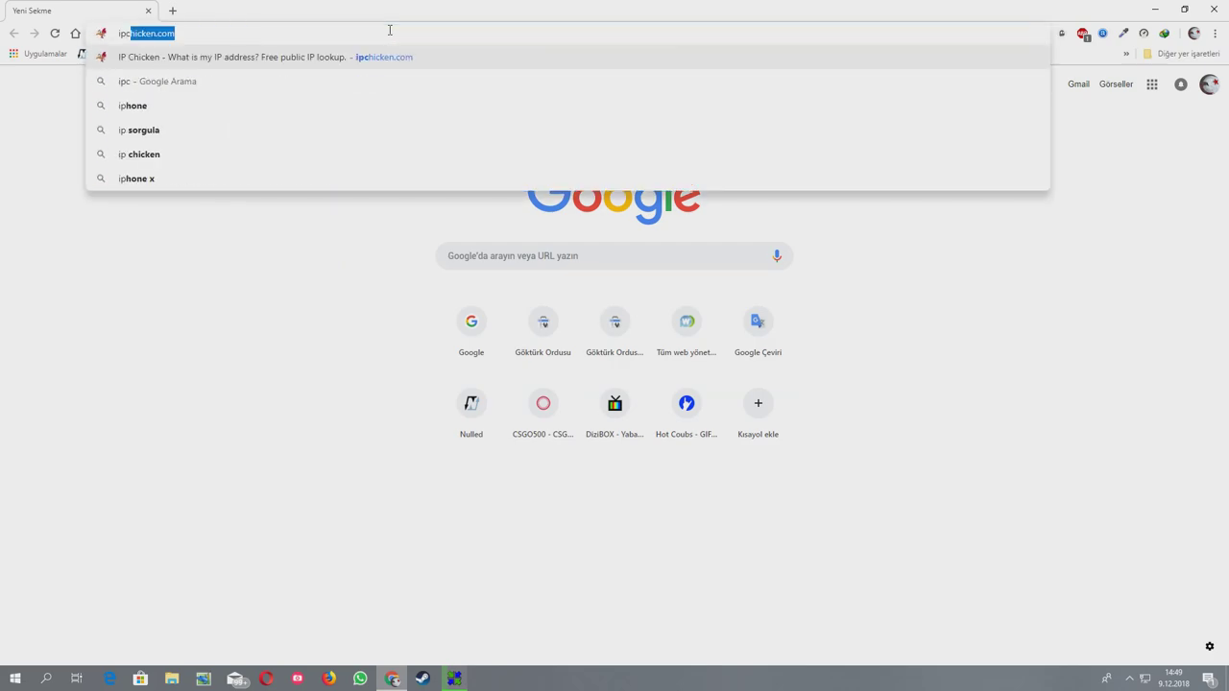
key(Return)
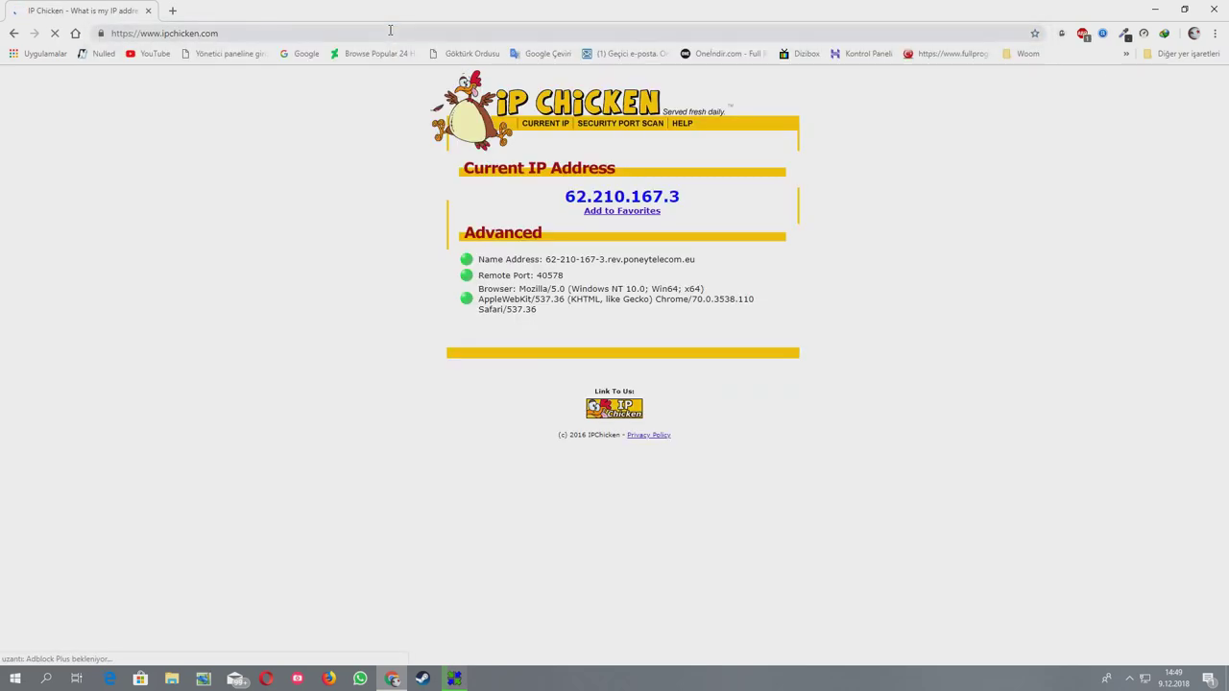
drag(683, 203, 513, 200)
Step: Switch the active proxy to the Netherlands server 77.81.110.160:54321 and reload IP Chicken to check the current address
key(alt+Tab)
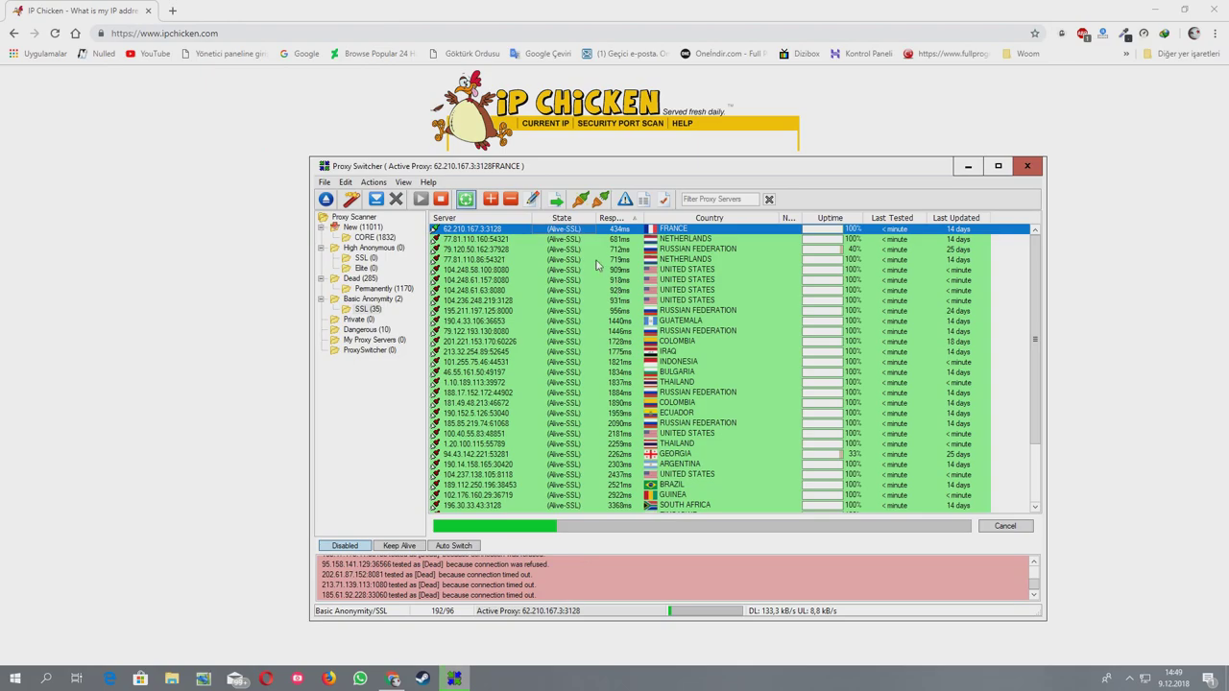
right_click(573, 242)
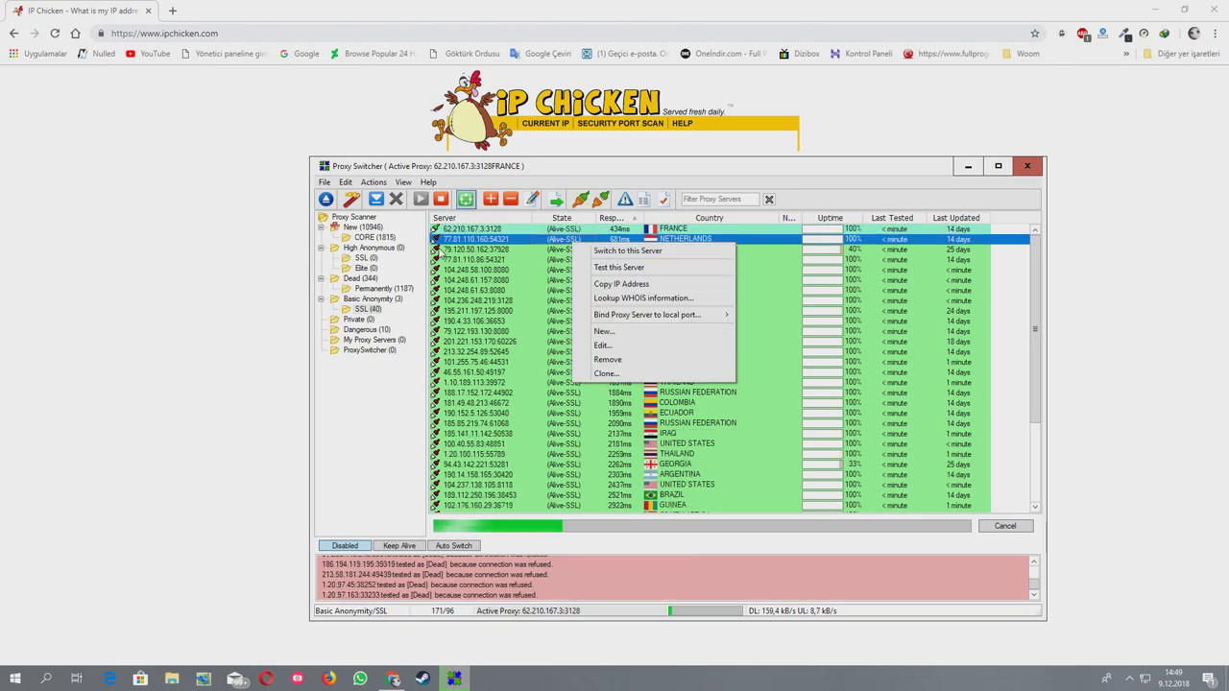
click(626, 251)
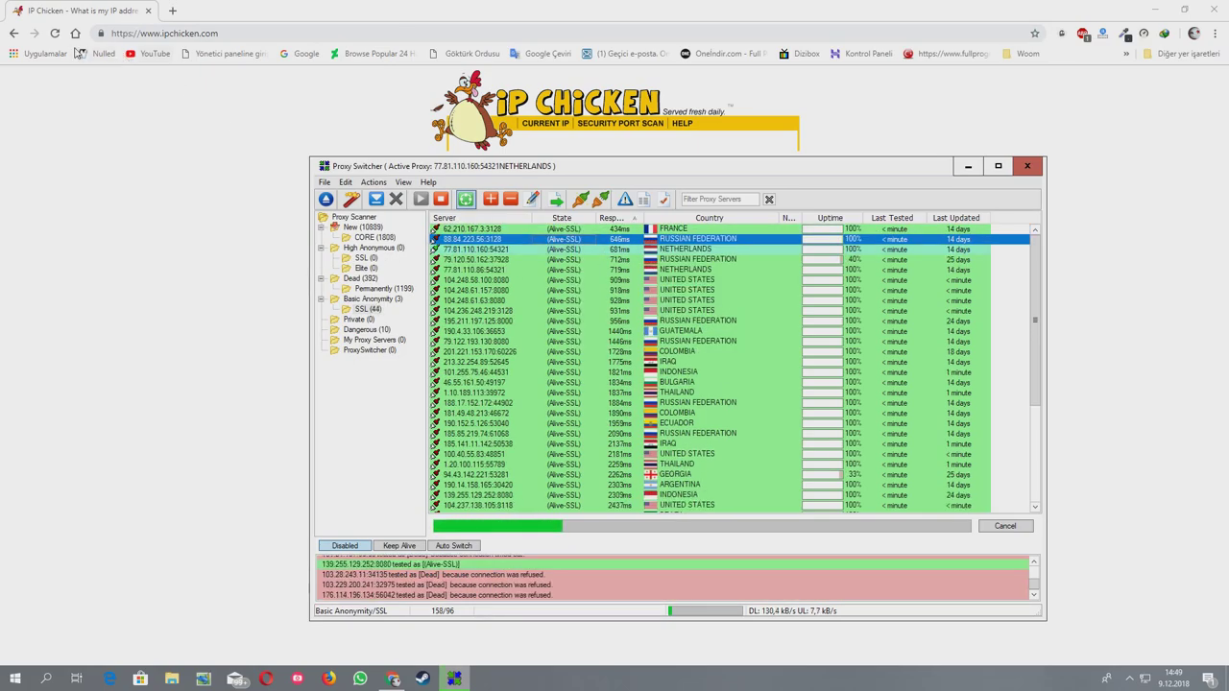
click(54, 33)
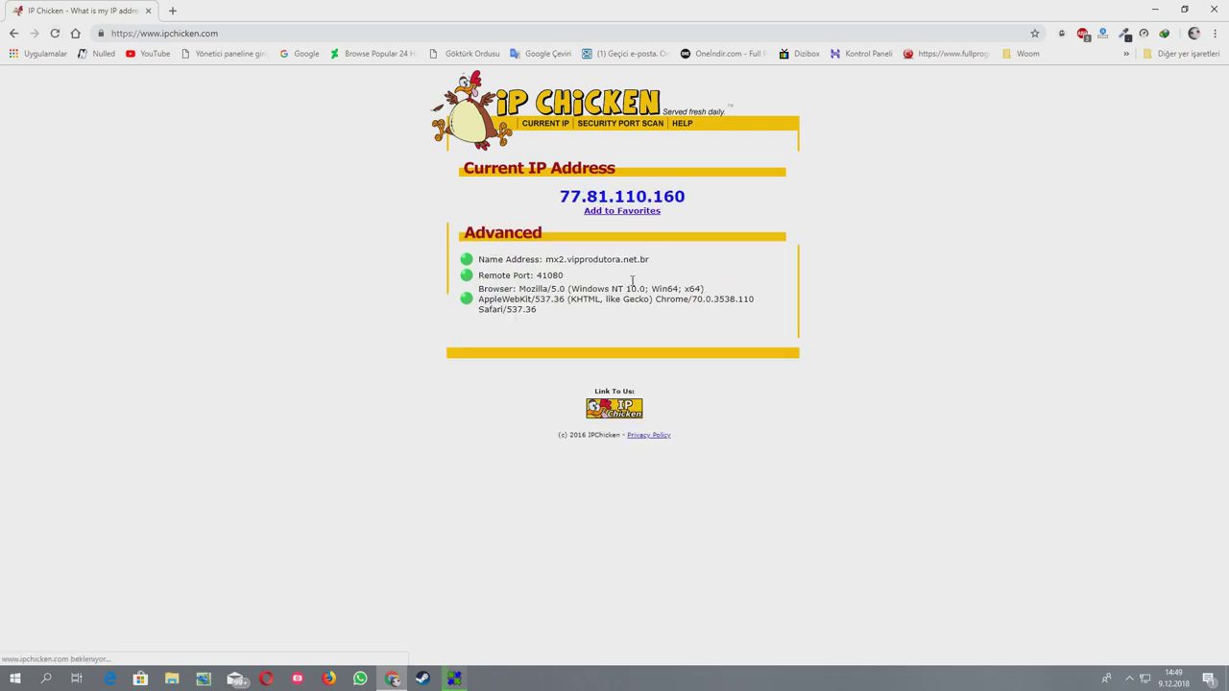
drag(538, 190, 738, 192)
Step: Switch the active proxy to the Netherlands server 77.81.110.86:54321 and reload the IP Chicken page
key(alt+Tab)
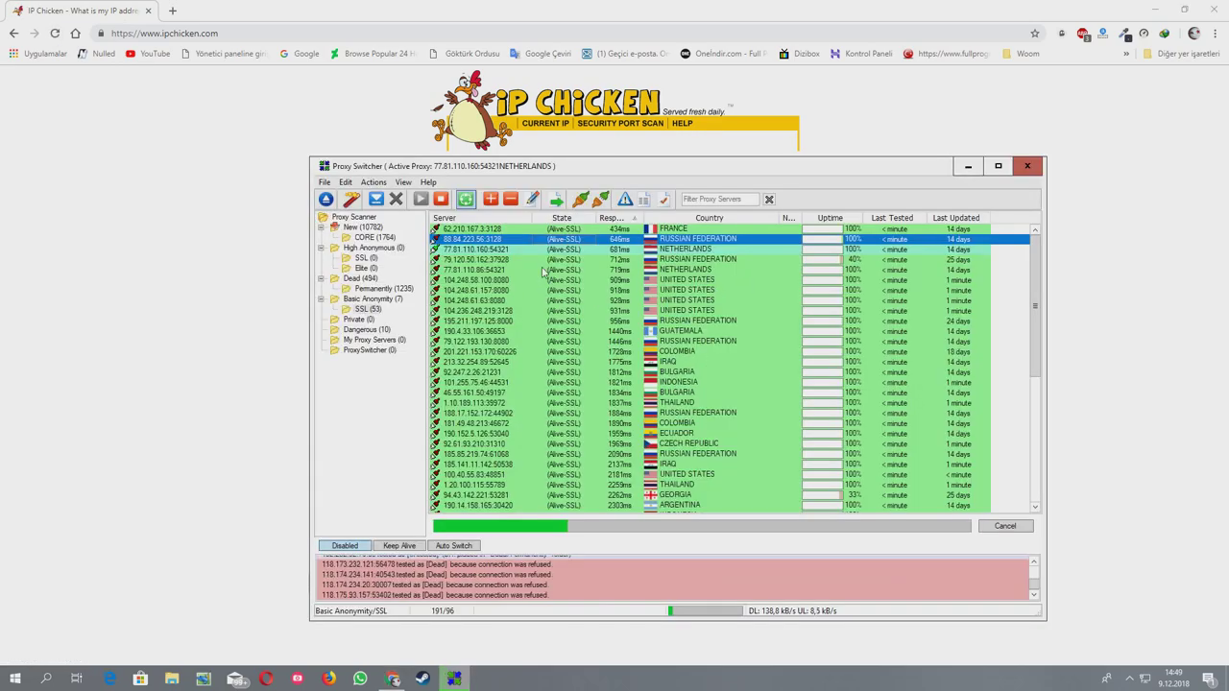
click(572, 274)
right_click(570, 271)
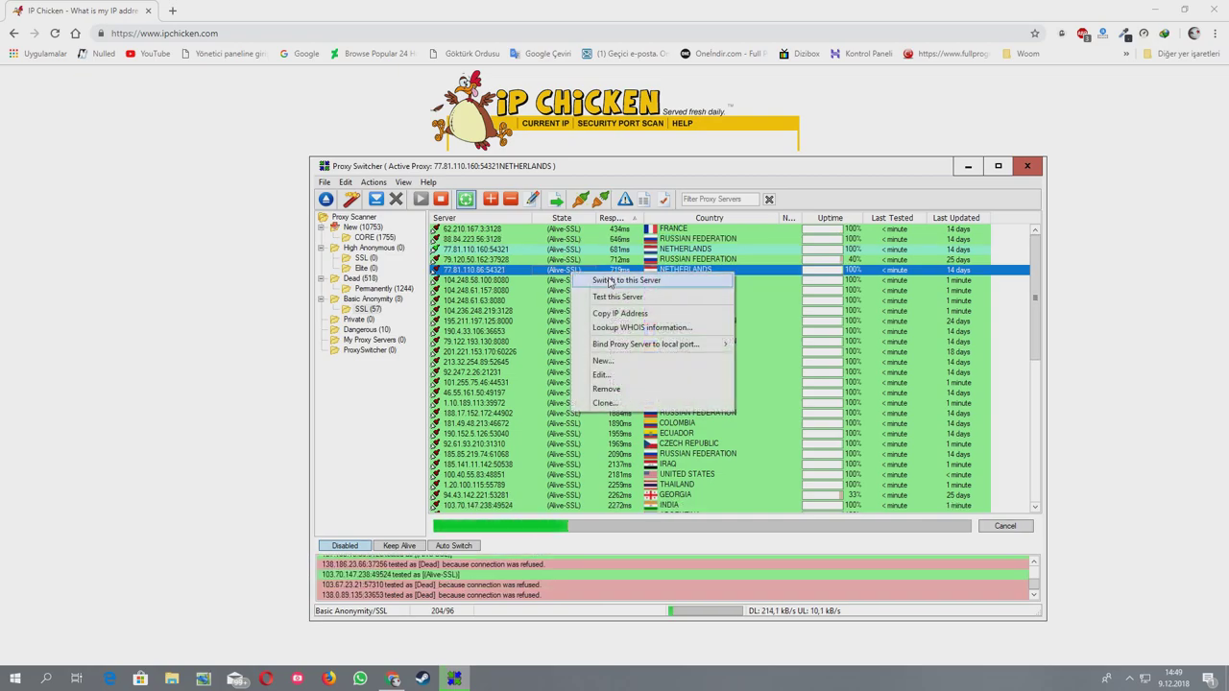
click(607, 279)
click(56, 34)
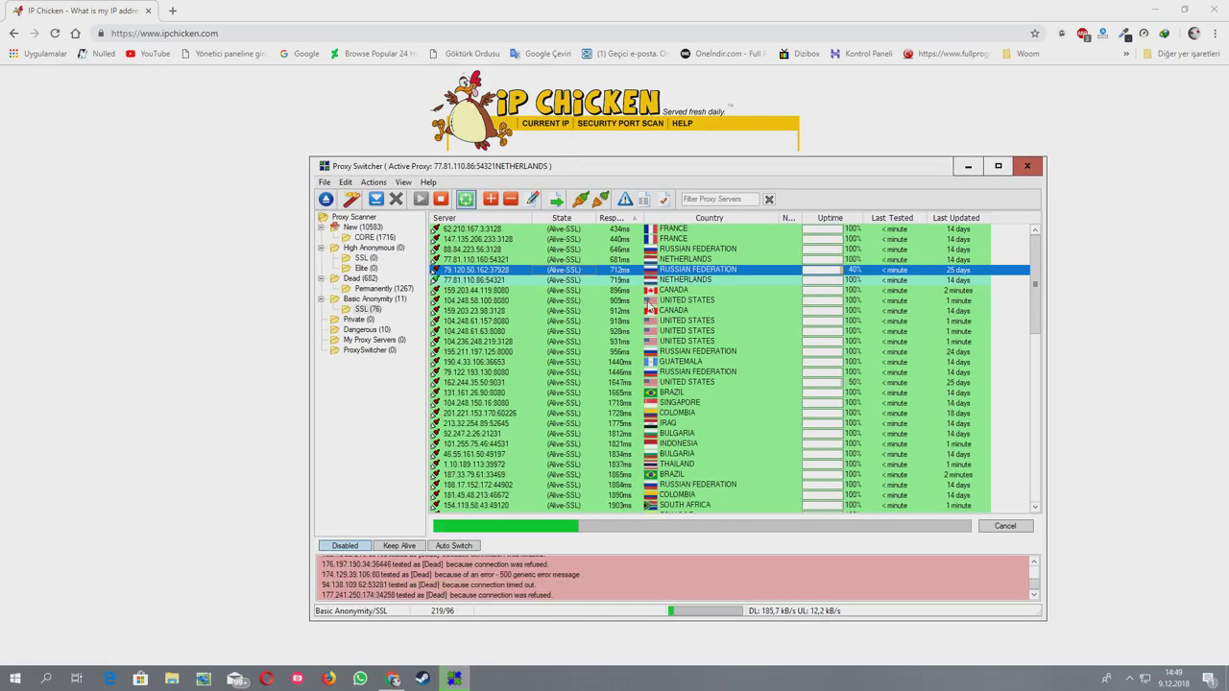
Step: Try filtering the proxy server list with the lowercase terms turkey and it
click(629, 301)
click(722, 199)
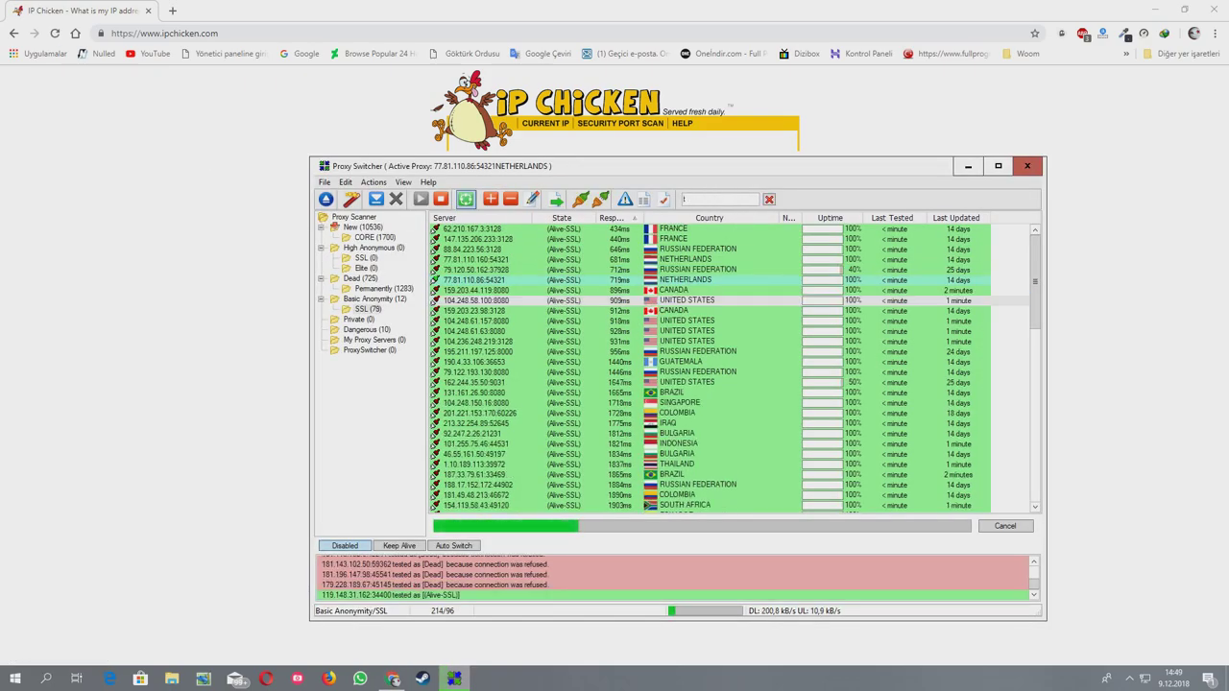
text(turkey)
key(BackSpace)
key(BackSpace)
key(BackSpace)
key(BackSpace)
key(BackSpace)
key(BackSpace)
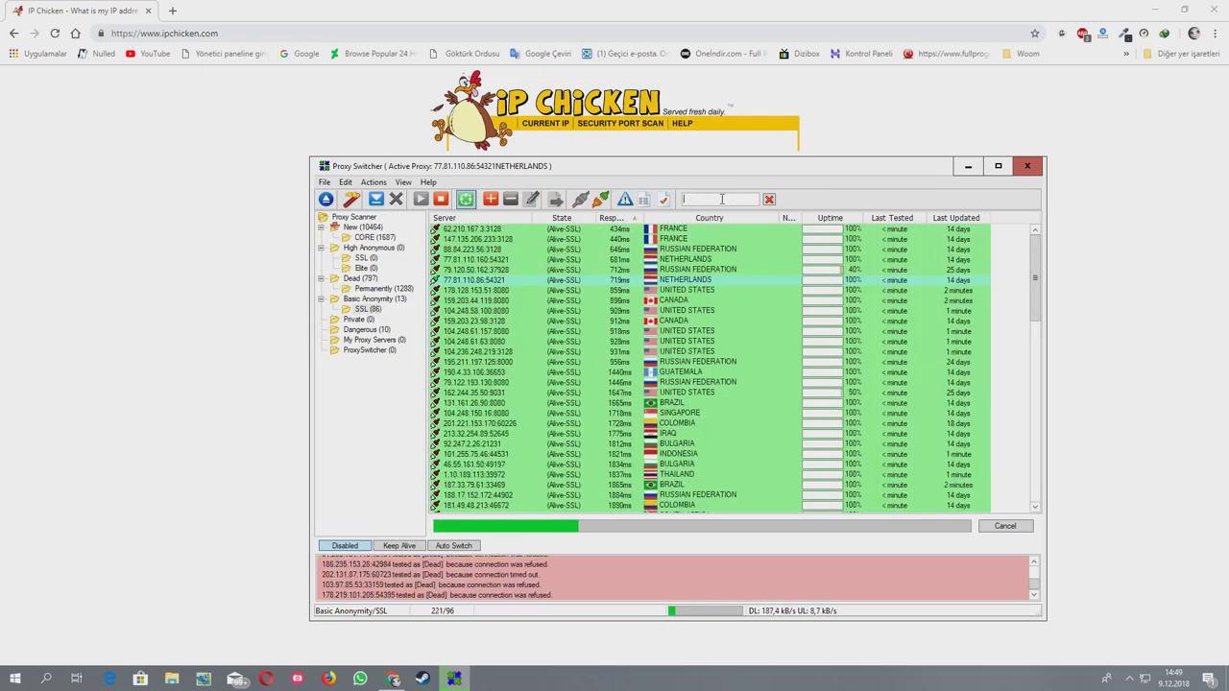
text(it)
key(BackSpace)
key(BackSpace)
text(turke)
key(BackSpace)
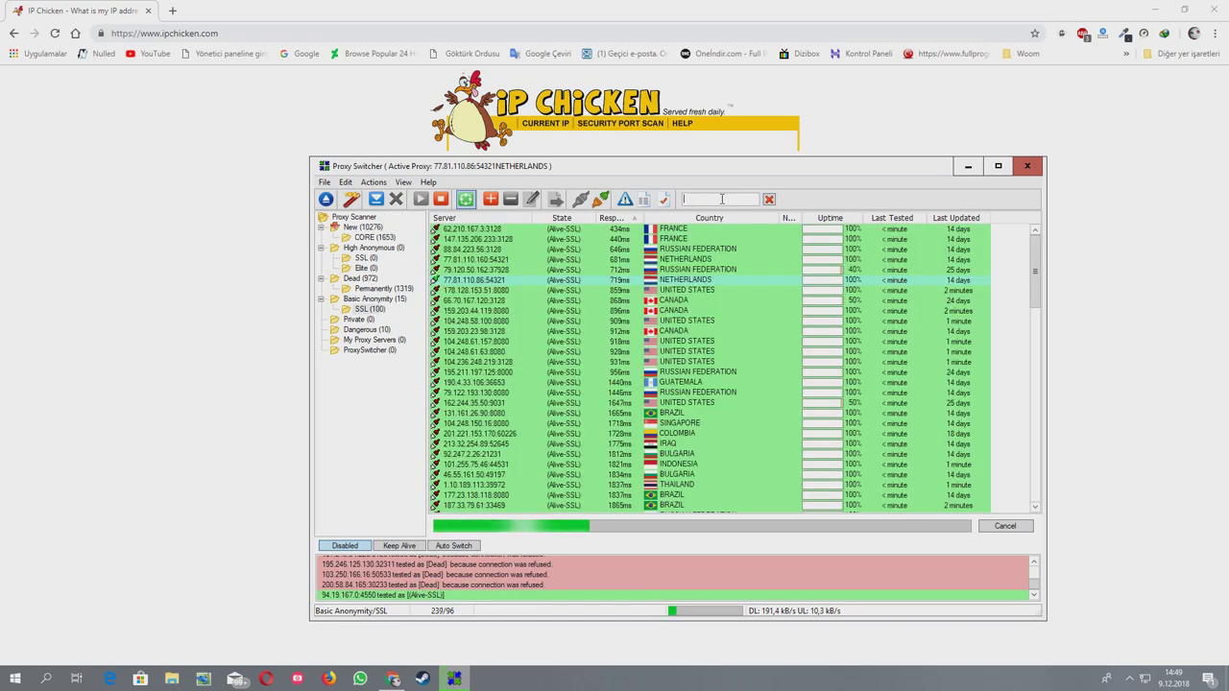
Step: Filter the proxy servers by TUR and look through the Turkish servers found
text(TUR)
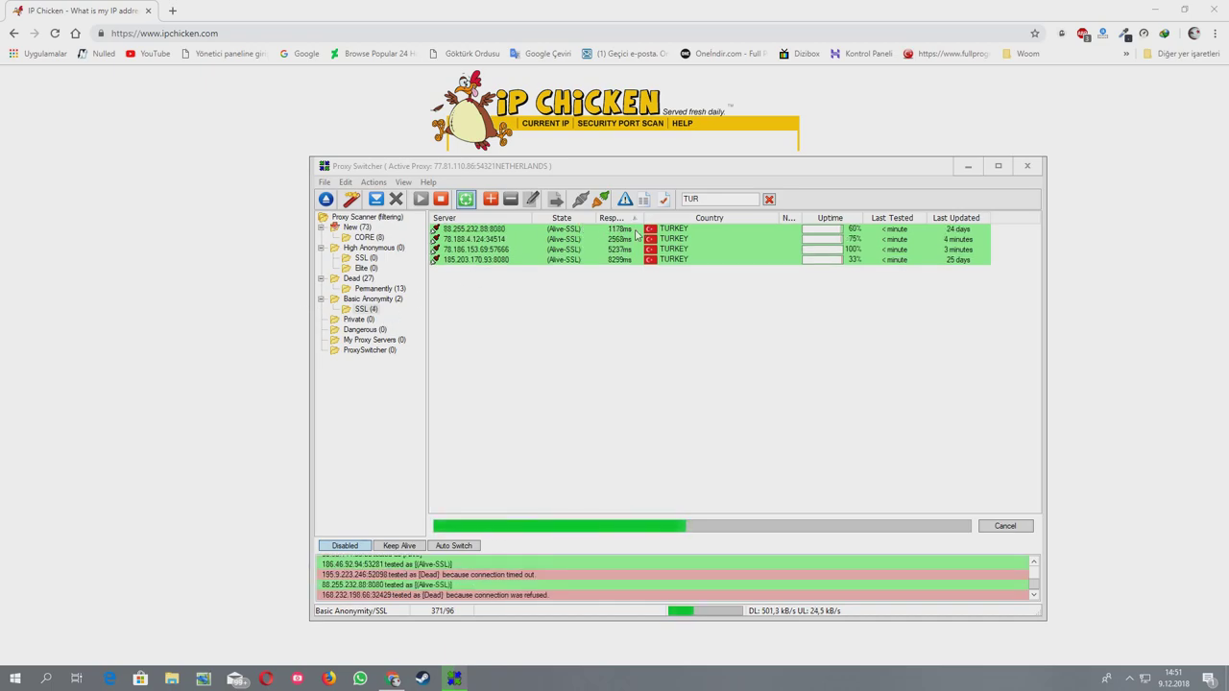
click(567, 230)
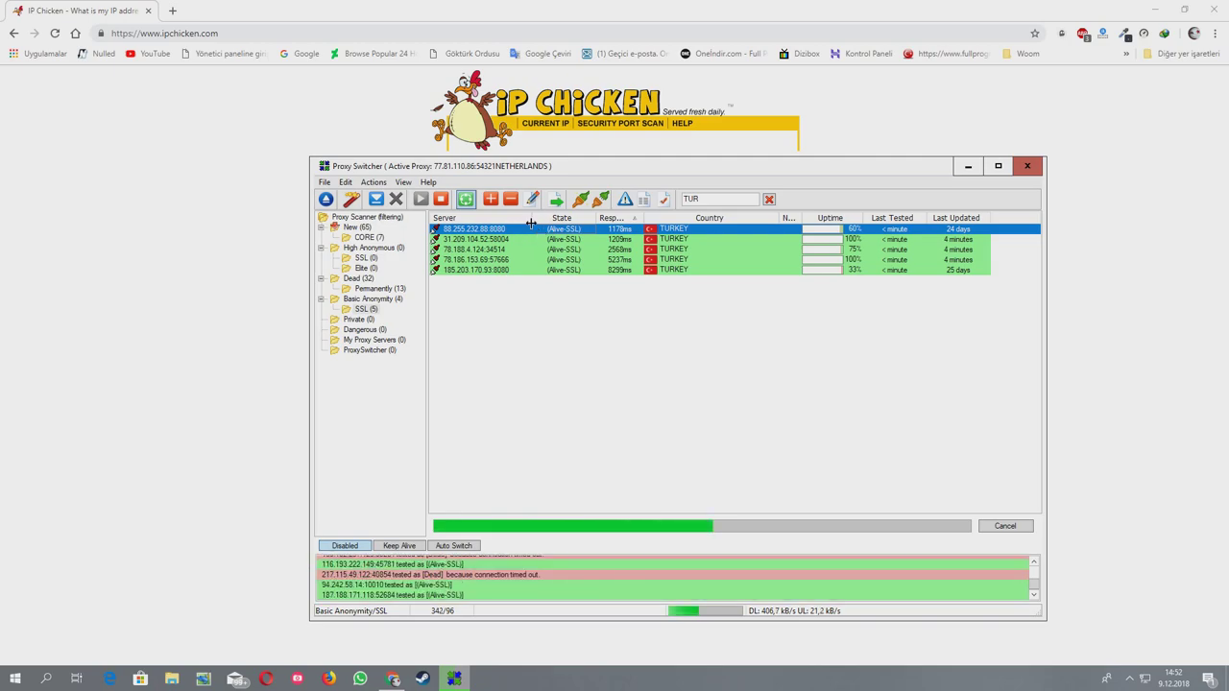
click(536, 240)
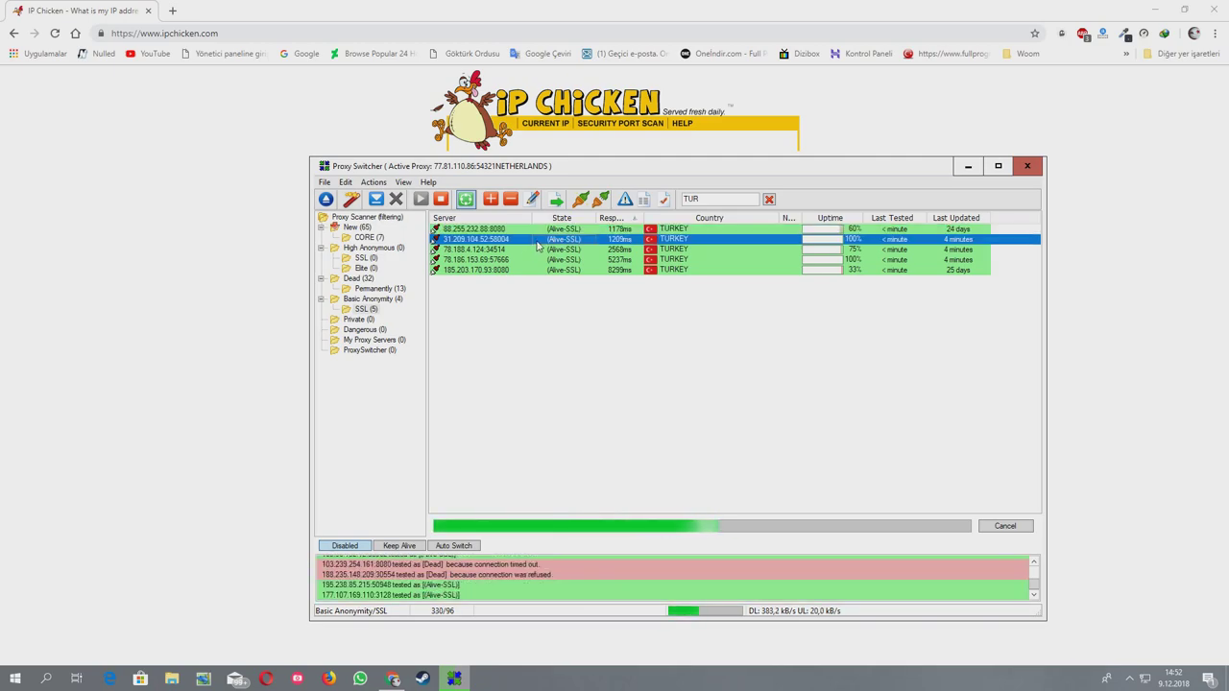
click(534, 250)
click(535, 260)
click(536, 269)
click(537, 249)
click(536, 239)
click(533, 229)
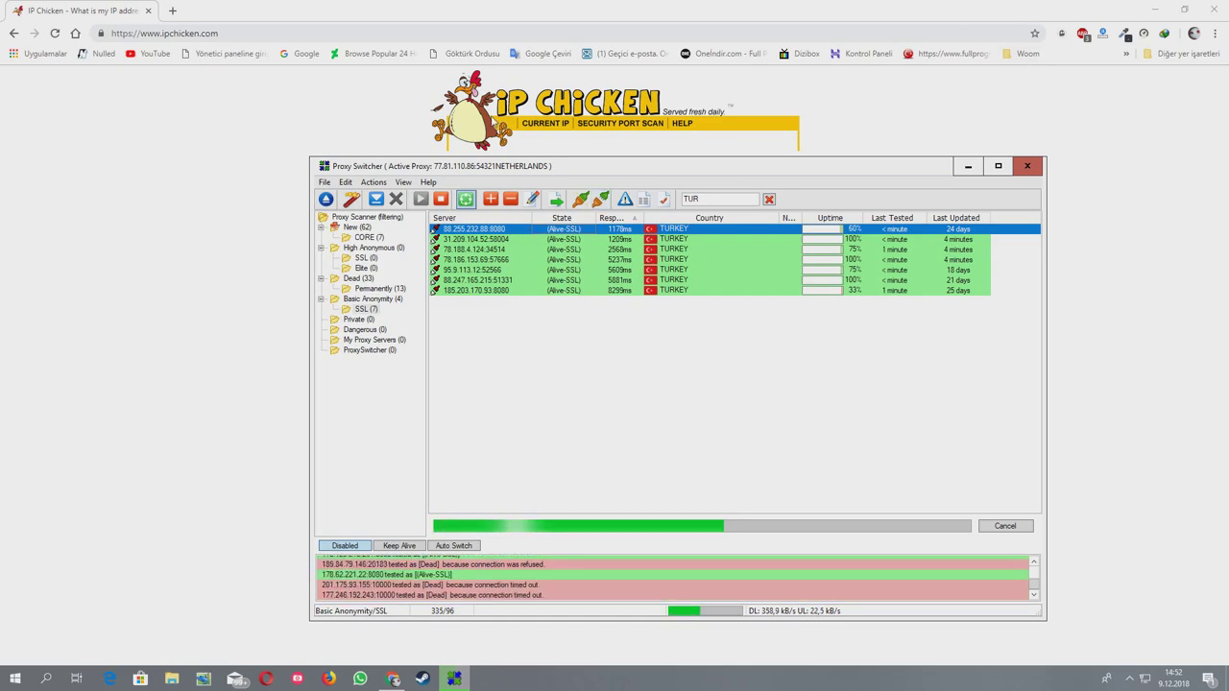
Step: Switch to the Turkish server 212.156.146.22:40080 and reload IP Chicken to compare the current IP address with the active proxy
click(509, 233)
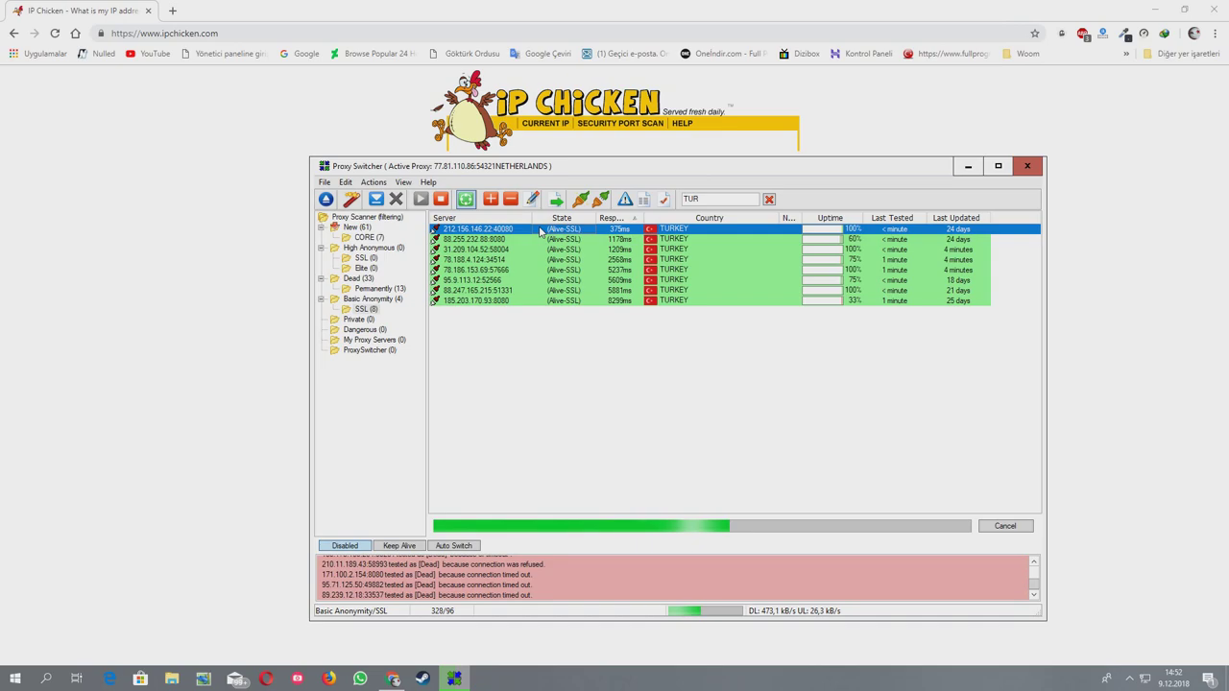
right_click(607, 234)
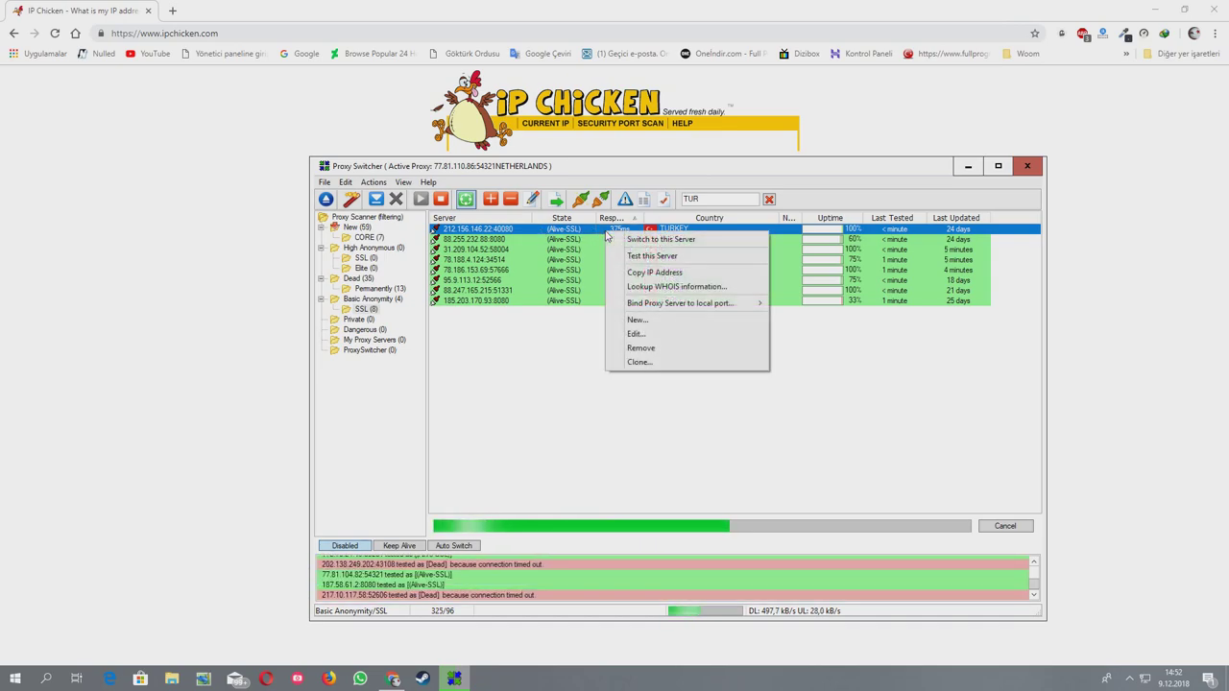
click(615, 242)
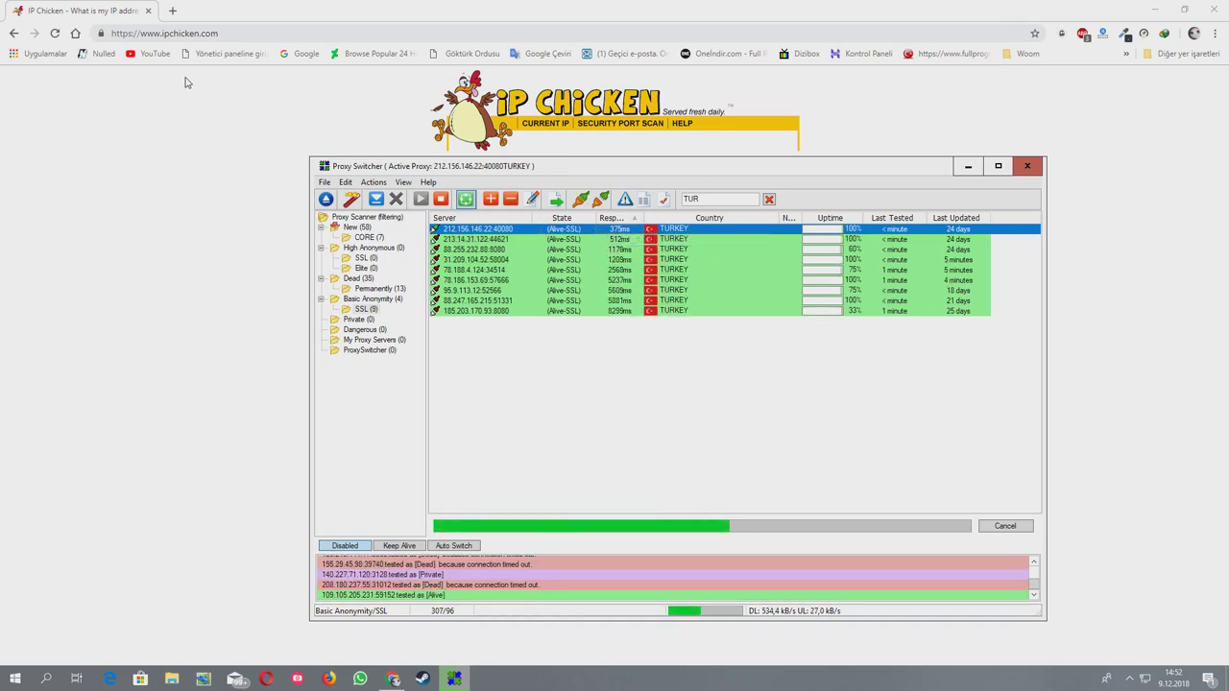
click(222, 33)
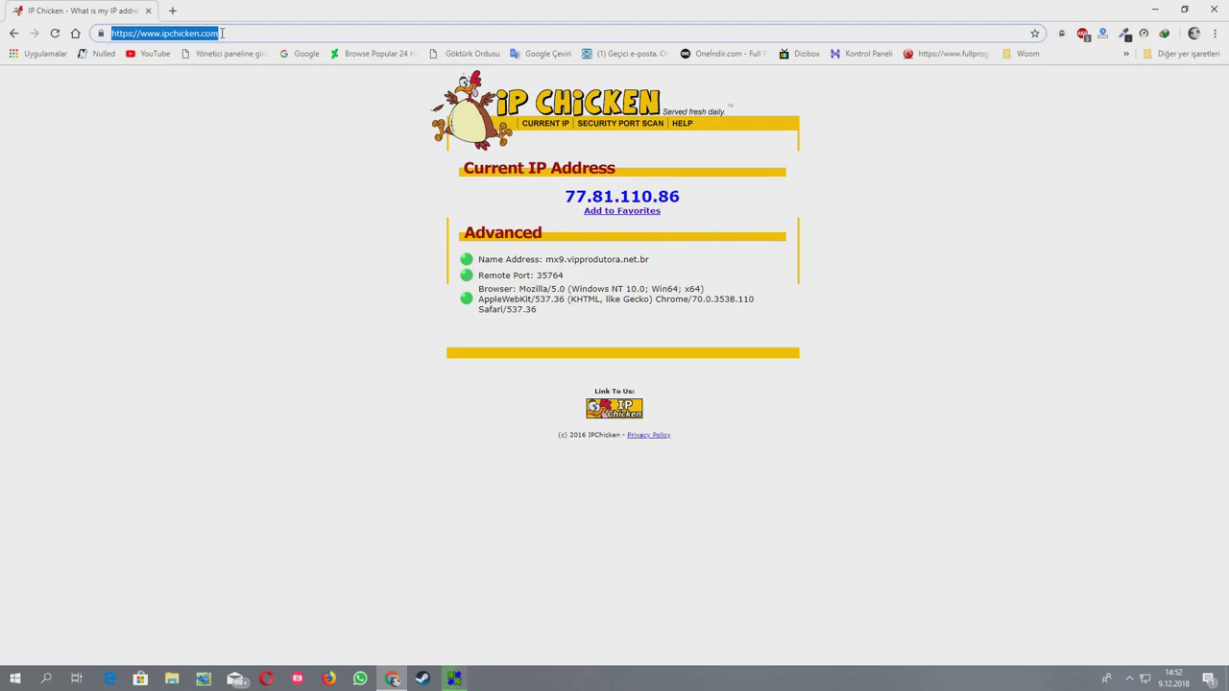
click(54, 32)
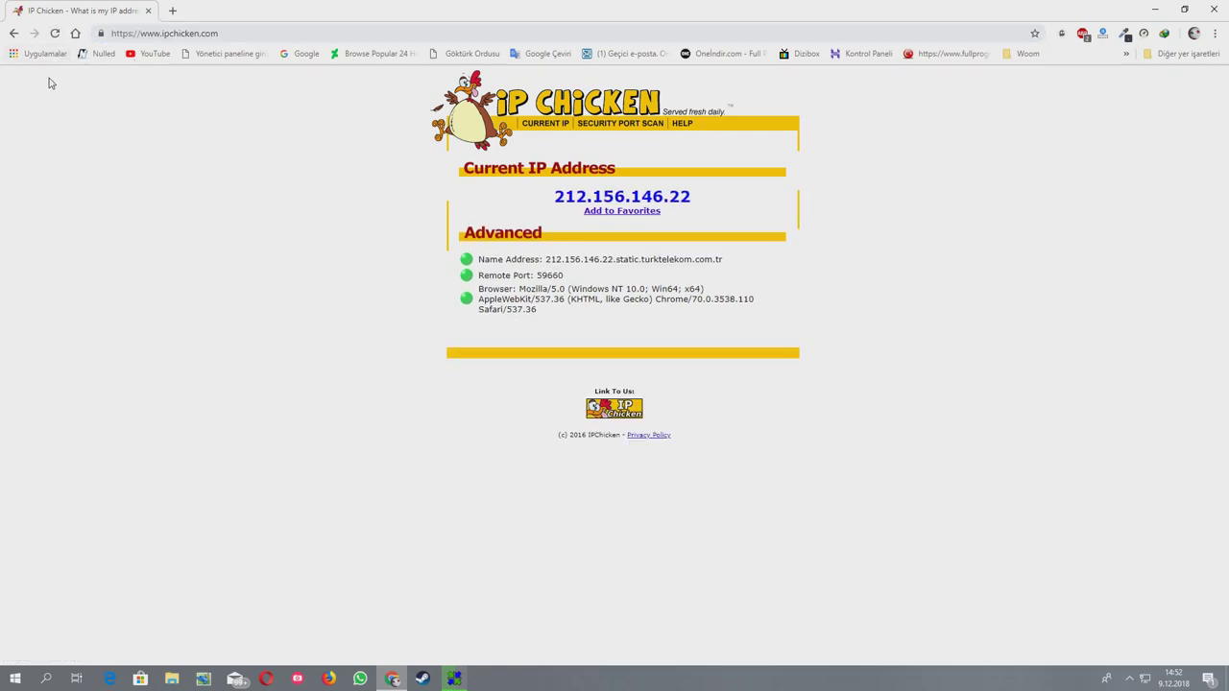
drag(562, 189, 712, 204)
key(alt+Tab)
key(alt+Tab)
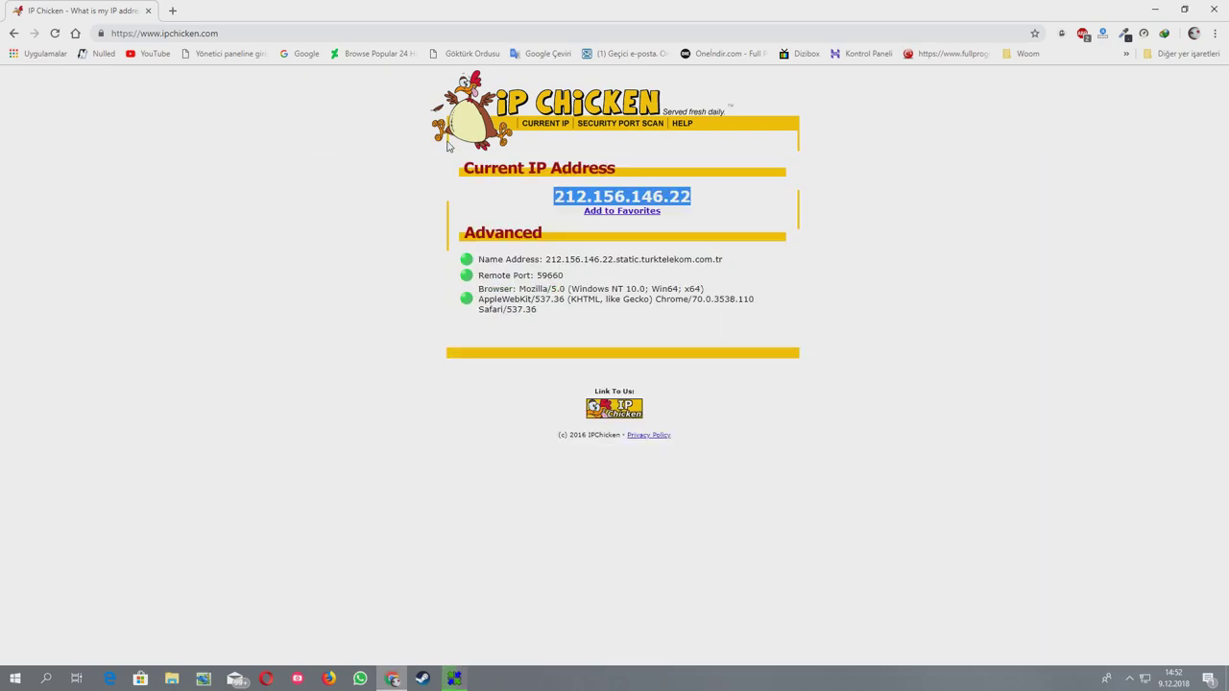
Step: Search Google for İPSORGULA in a new tab and open an IP lookup result
click(173, 10)
click(320, 58)
text(İPSORG)
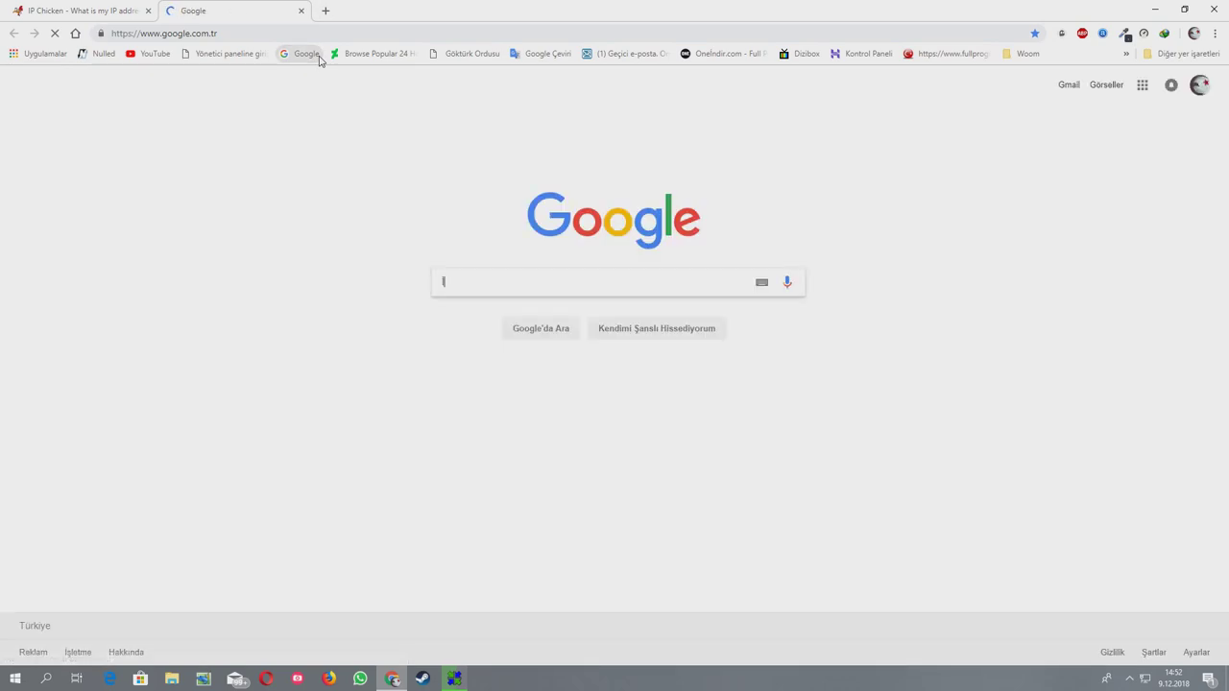
text(ULA)
key(Return)
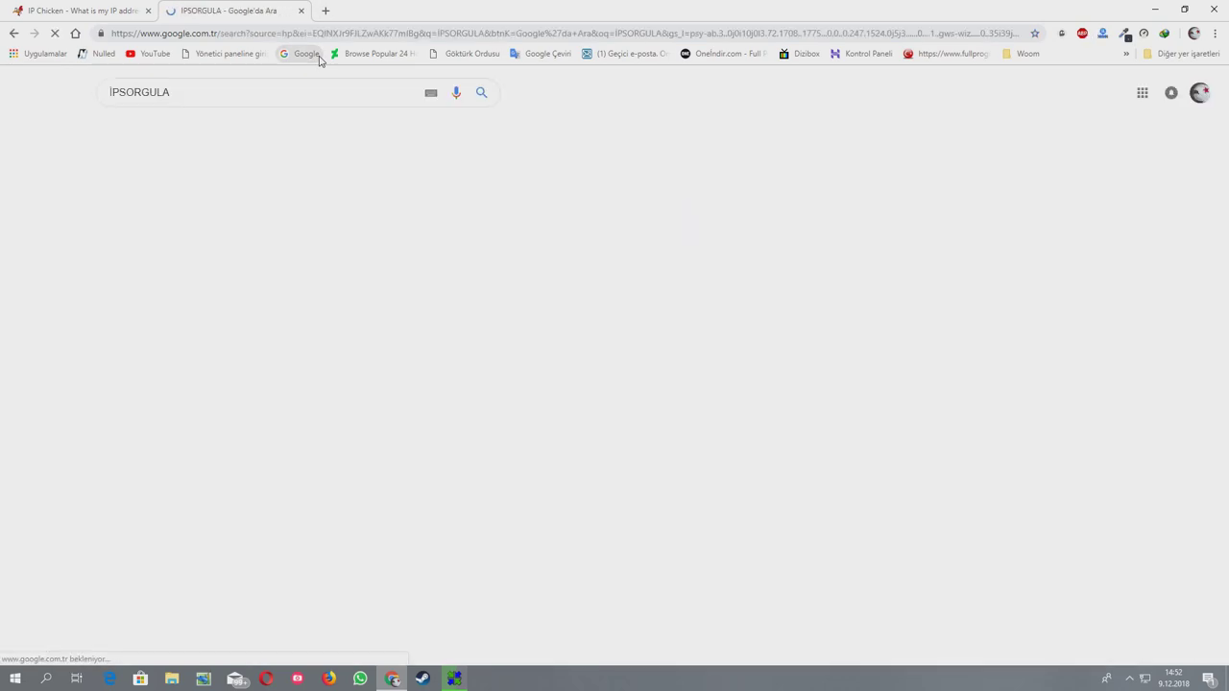
click(189, 189)
click(630, 343)
click(712, 344)
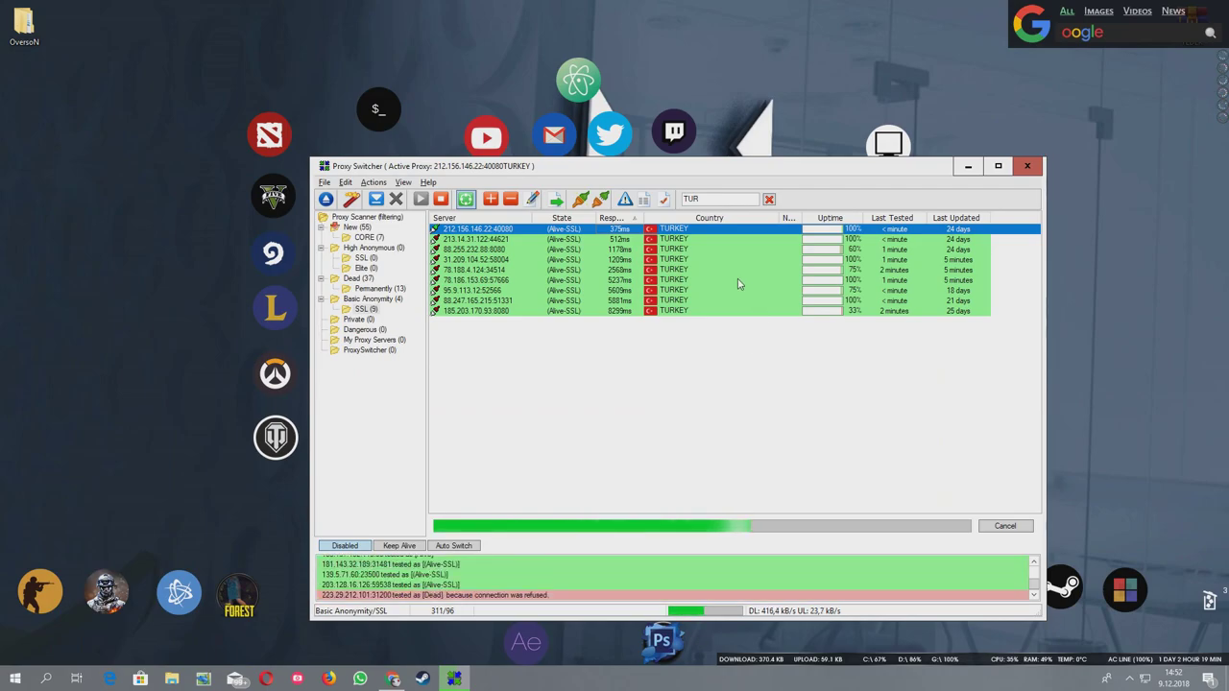
Step: Reposition the Proxy Switcher window on the desktop and clear the TUR filter from the server list
drag(669, 168, 610, 108)
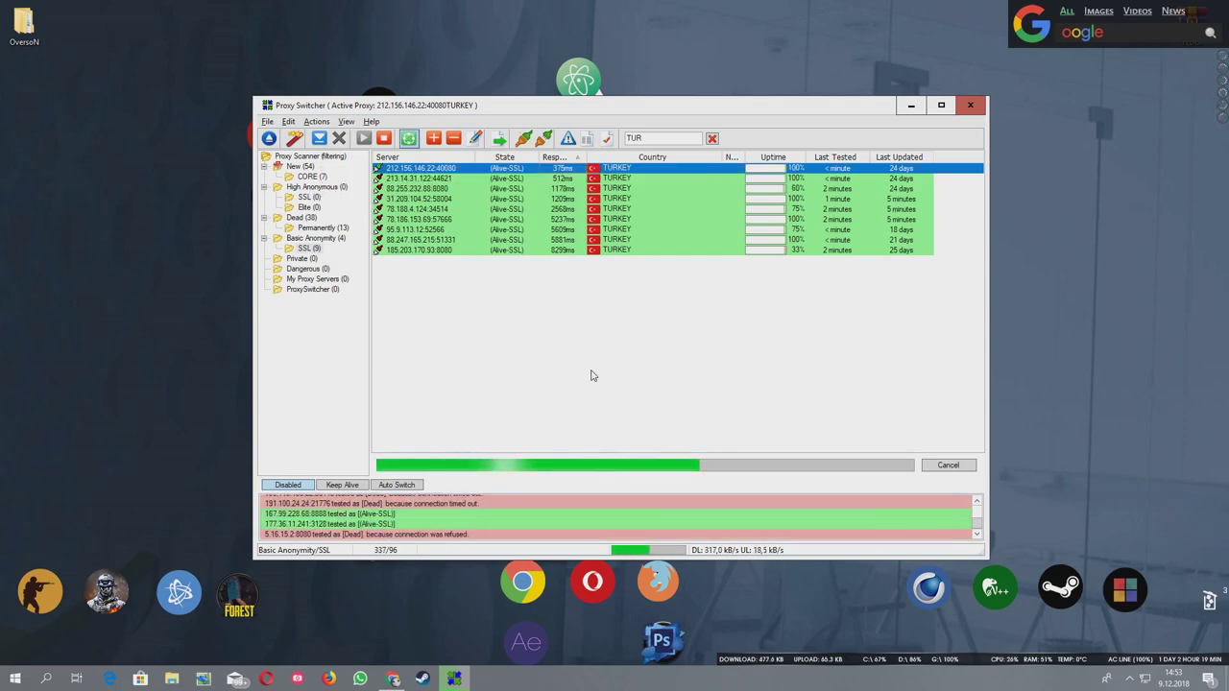
click(1129, 678)
click(1129, 678)
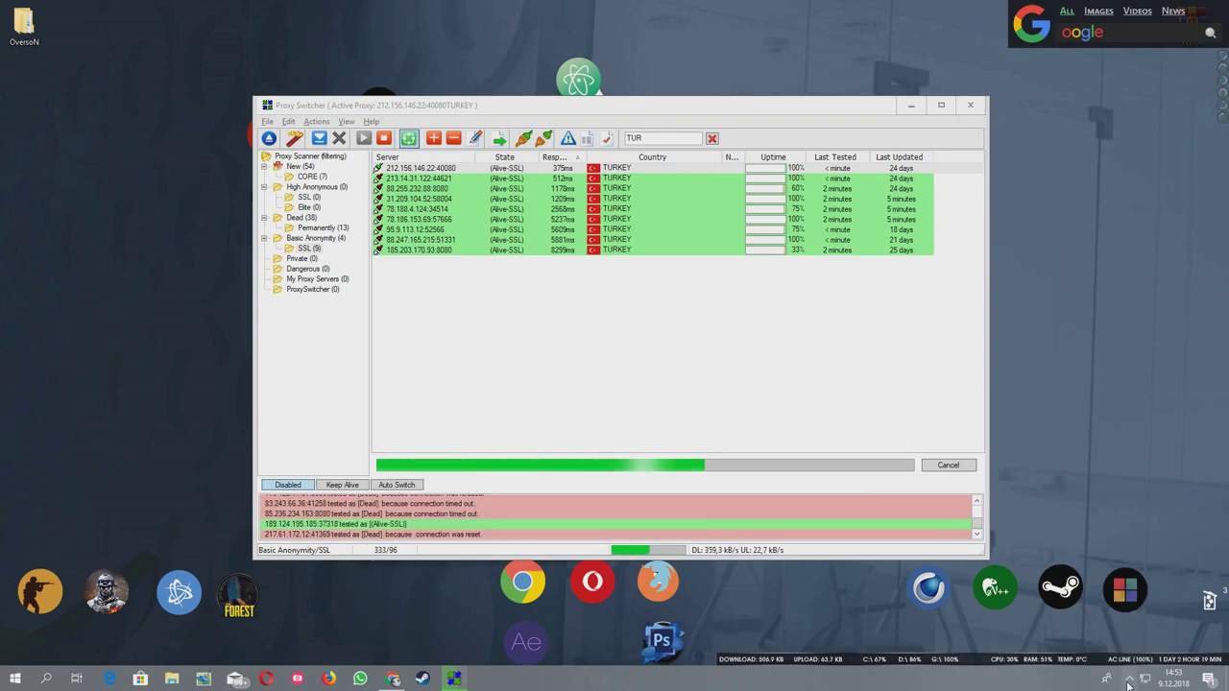
click(693, 96)
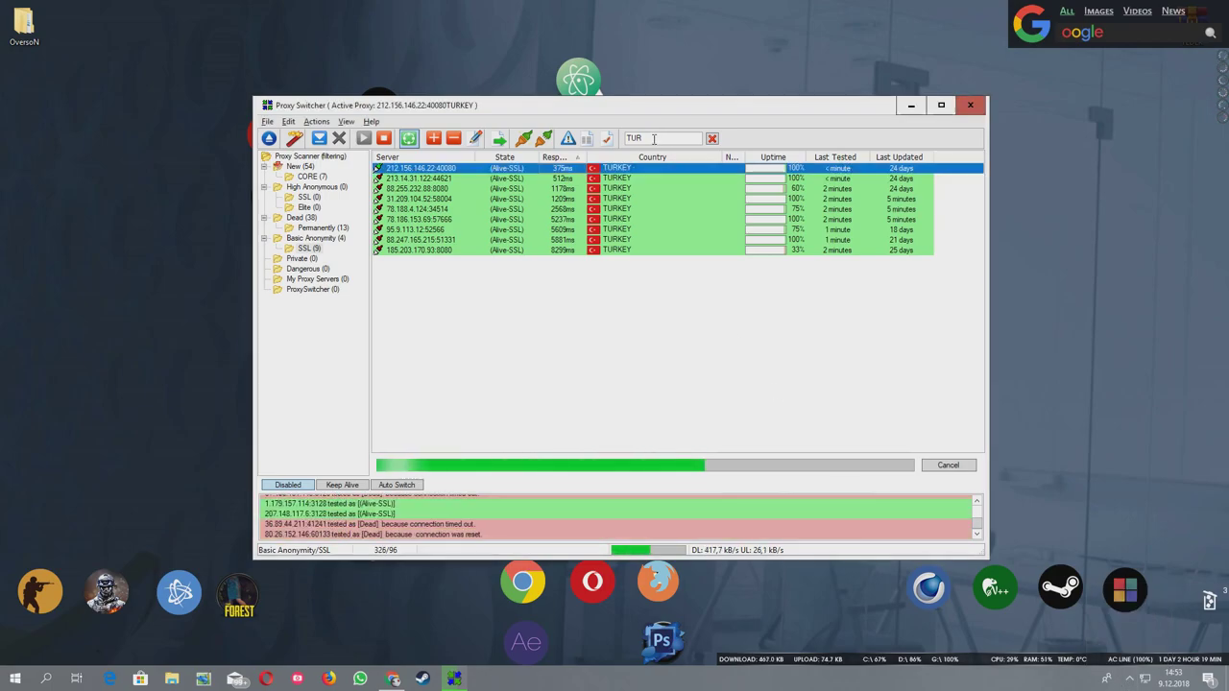
click(712, 138)
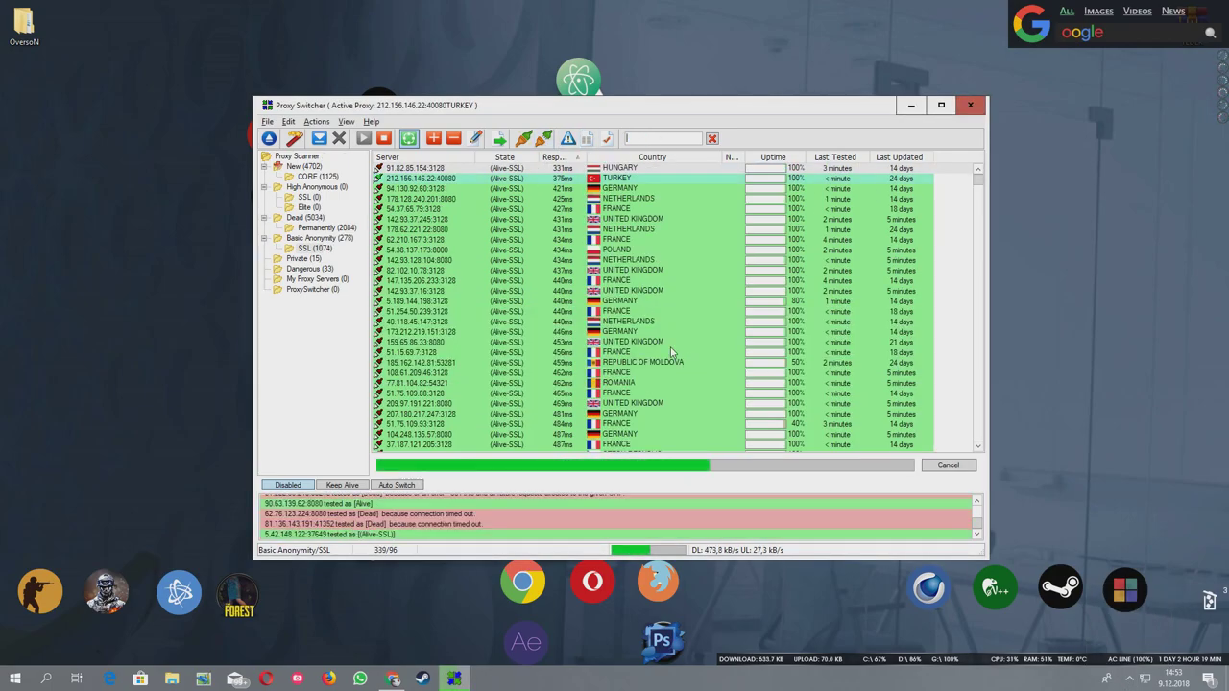